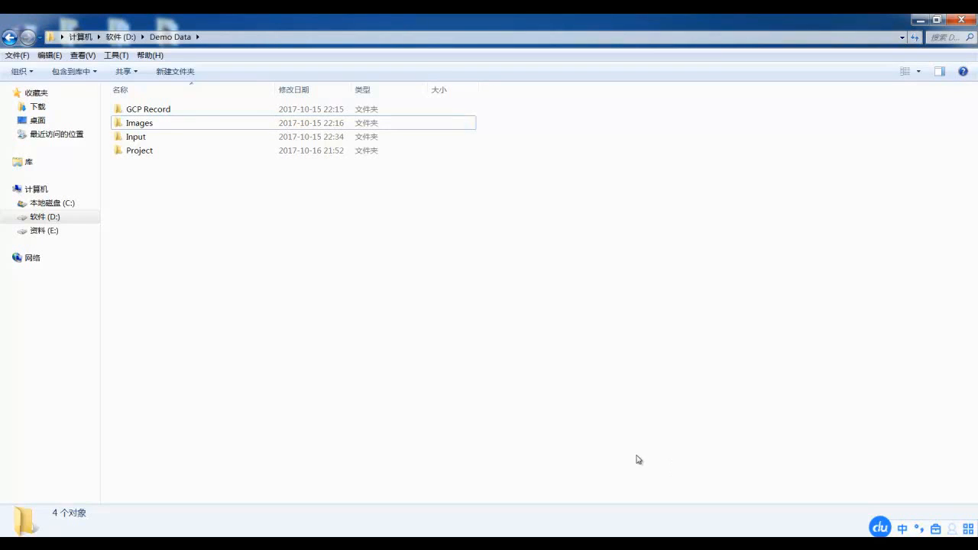
# Look through the aerial photos in the Images folder of Demo Data and open the neighbouring Input folder
pyautogui.doubleClick(140, 123)
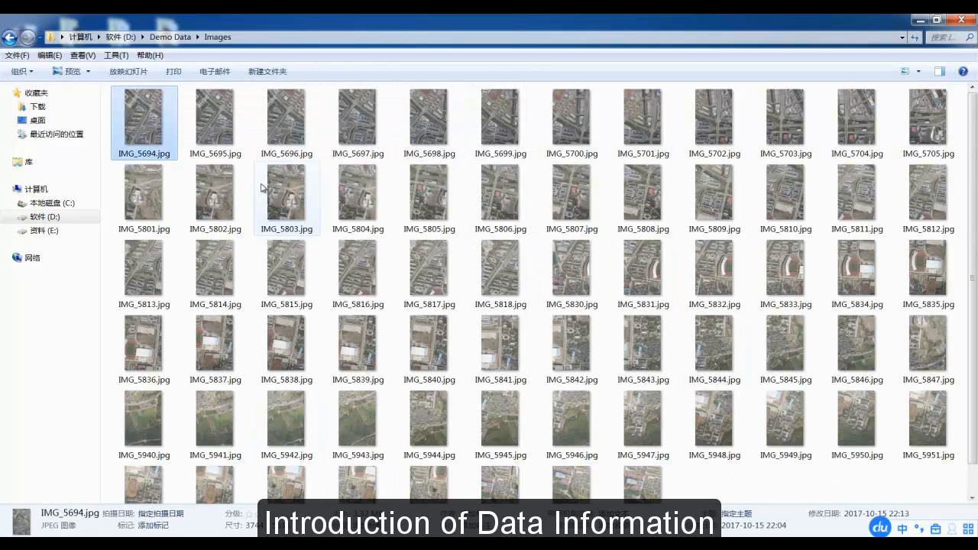
pyautogui.click(171, 37)
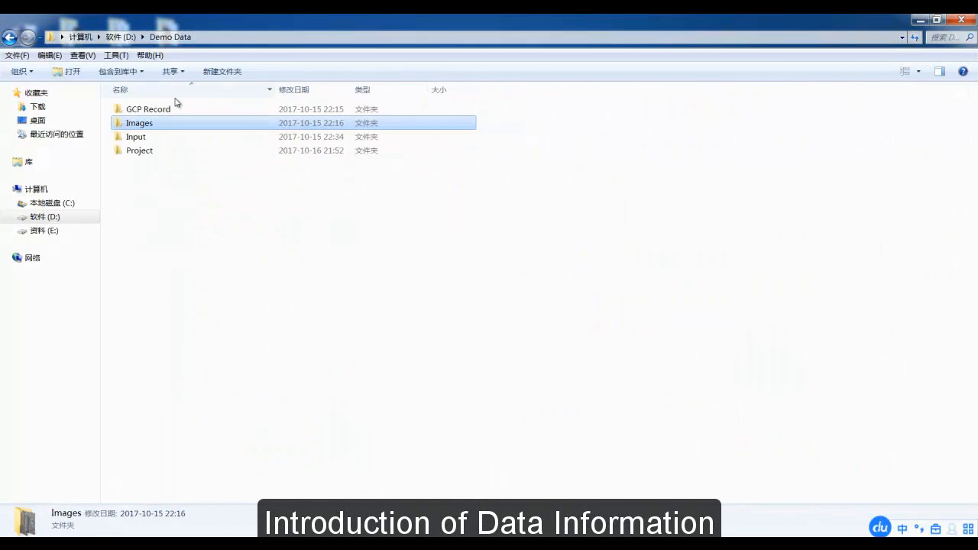
pyautogui.doubleClick(162, 137)
pyautogui.click(133, 114)
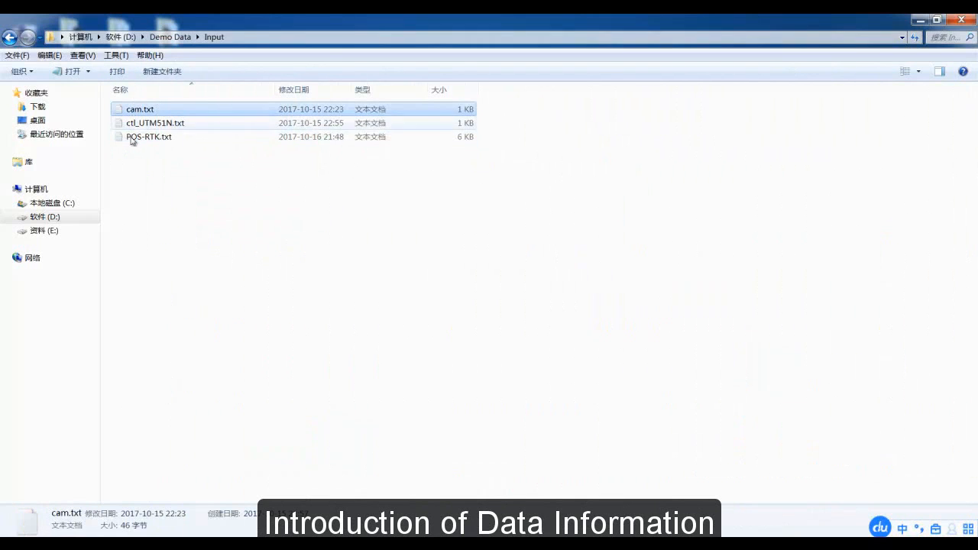
# View the contents of cam.txt, ctl_UTM51N.txt and POS-RTK.txt in the Input folder, closing each file after reading
pyautogui.doubleClick(140, 112)
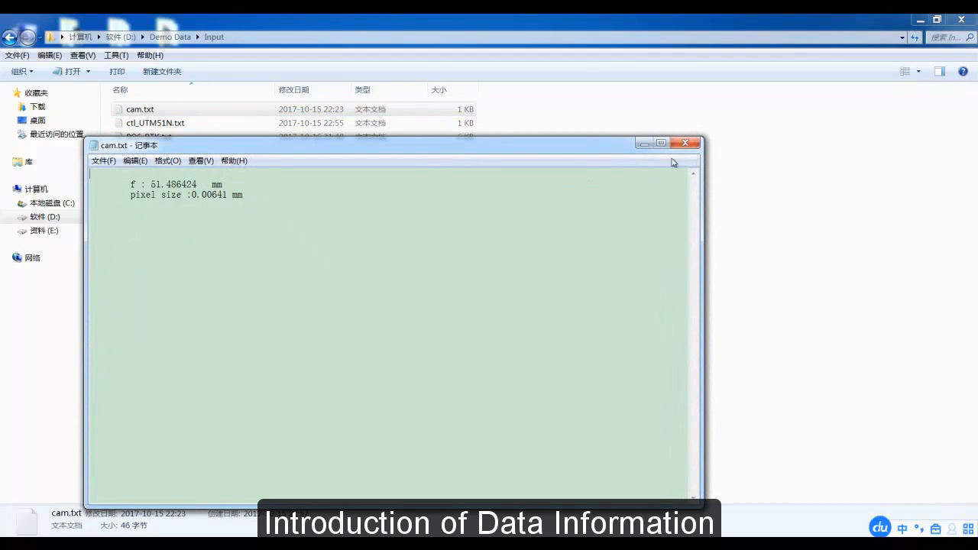
pyautogui.click(686, 143)
pyautogui.doubleClick(156, 125)
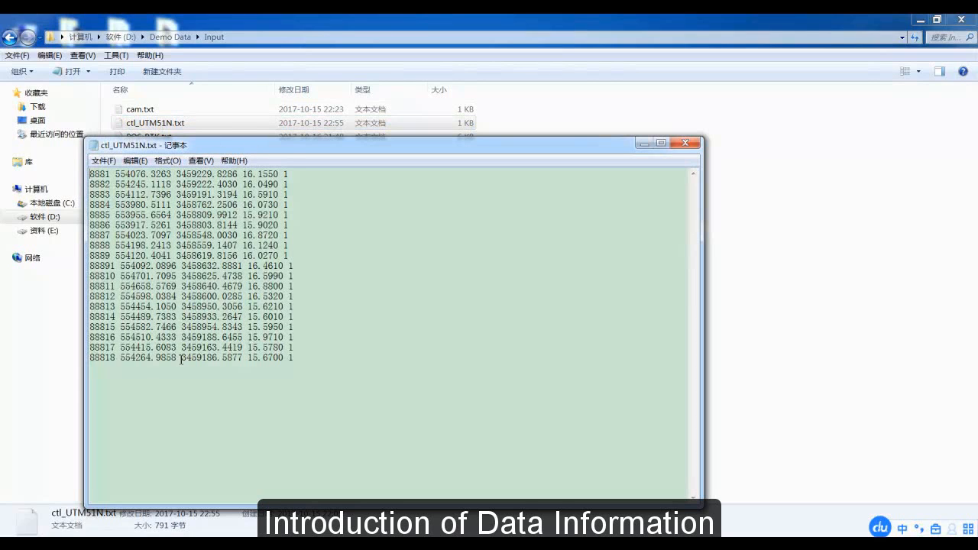
pyautogui.click(686, 142)
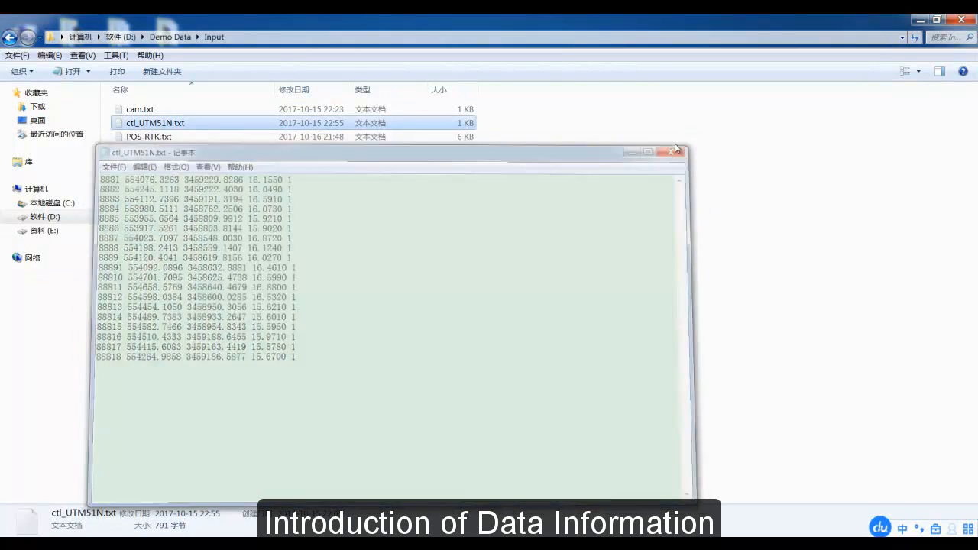
pyautogui.click(186, 138)
pyautogui.doubleClick(186, 138)
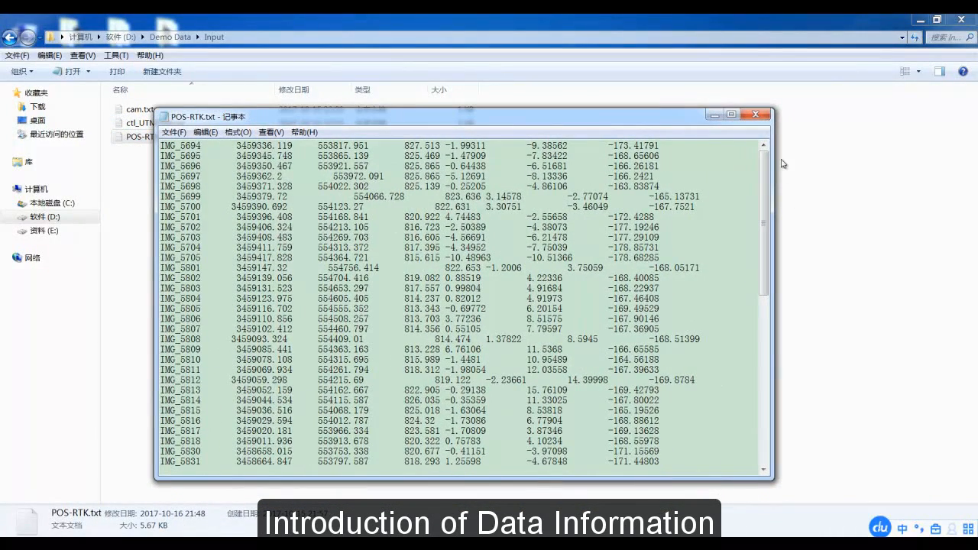
pyautogui.click(755, 114)
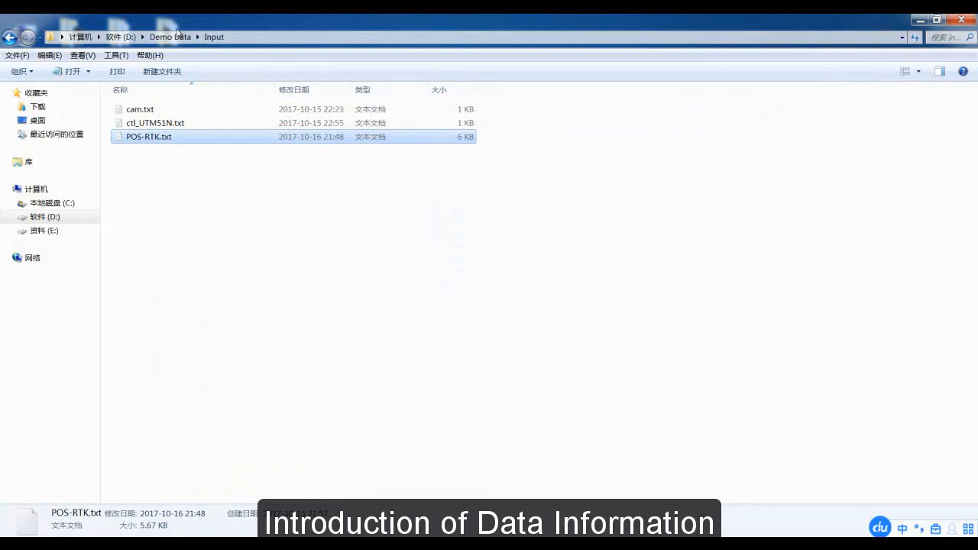
# Look into the Project and GCP Record folders of Demo Data and return to the parent folder
pyautogui.click(177, 38)
pyautogui.doubleClick(174, 150)
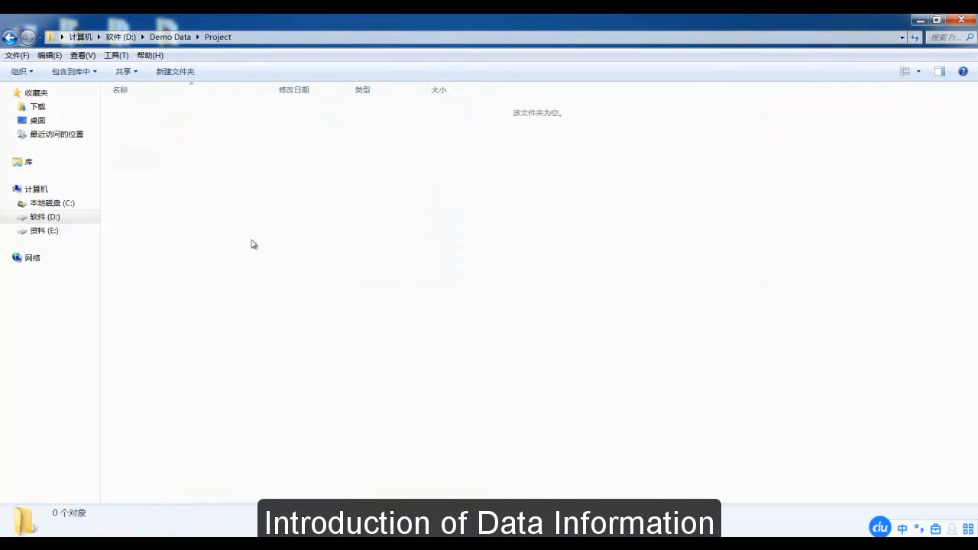
pyautogui.click(166, 38)
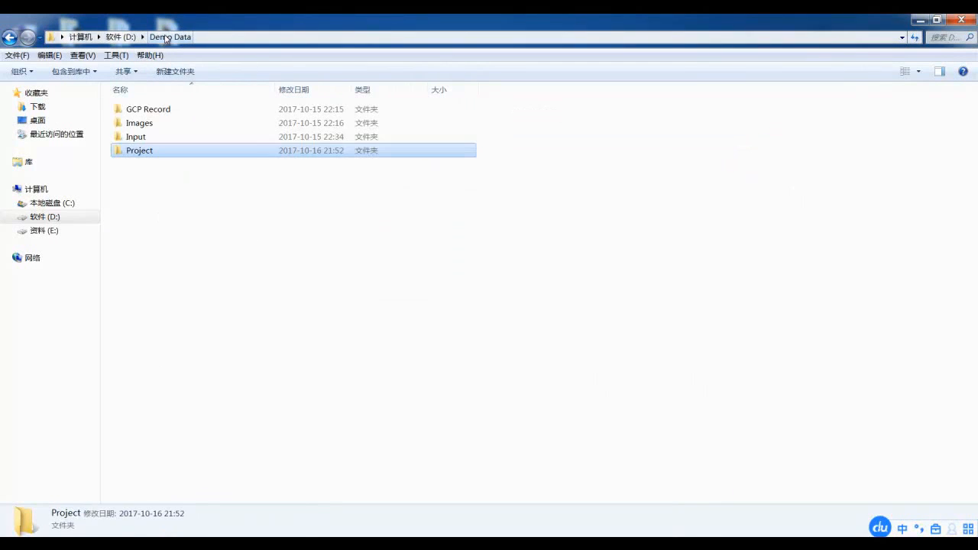
pyautogui.doubleClick(146, 112)
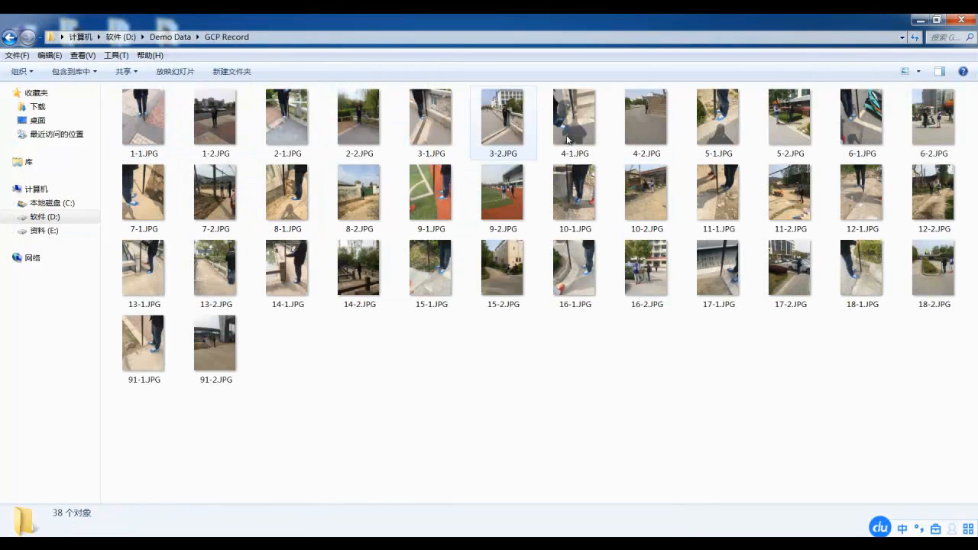
pyautogui.click(151, 38)
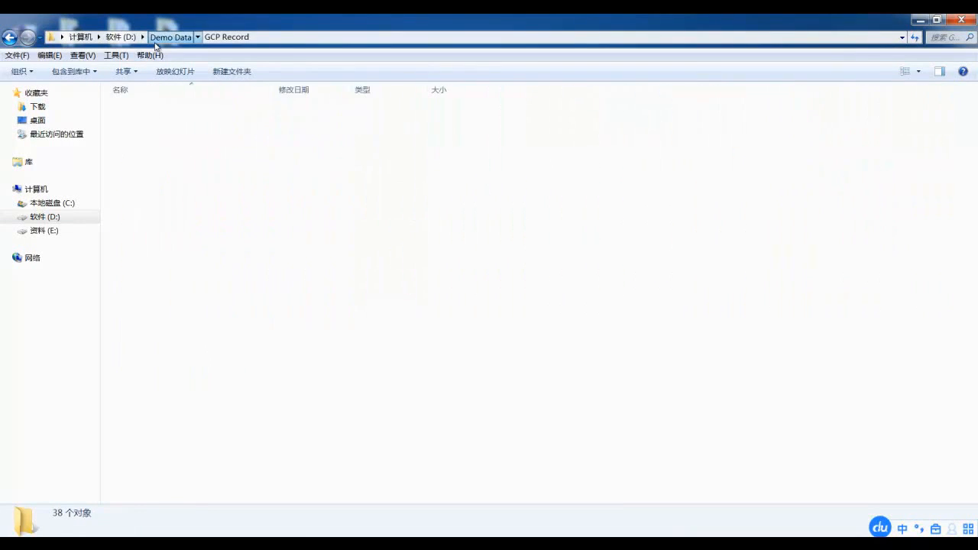
# Launch PIEUAV from the desktop and start a new project with D:\Demo Data\Project as its storage folder
pyautogui.click(920, 20)
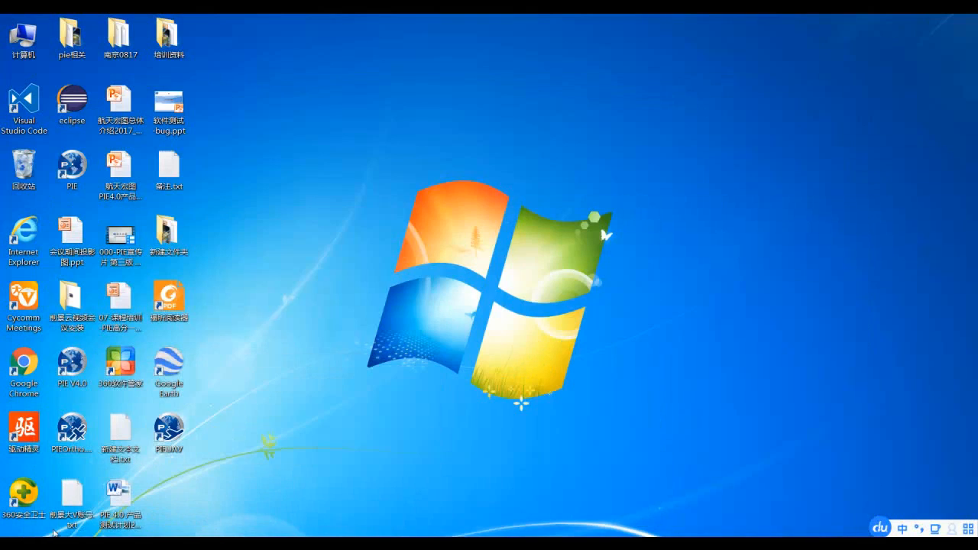
pyautogui.doubleClick(175, 451)
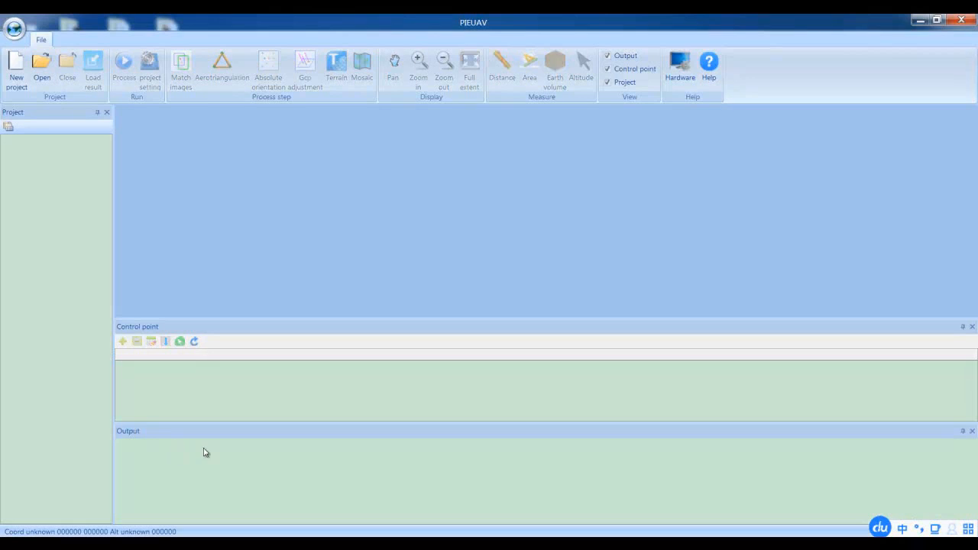
pyautogui.click(18, 80)
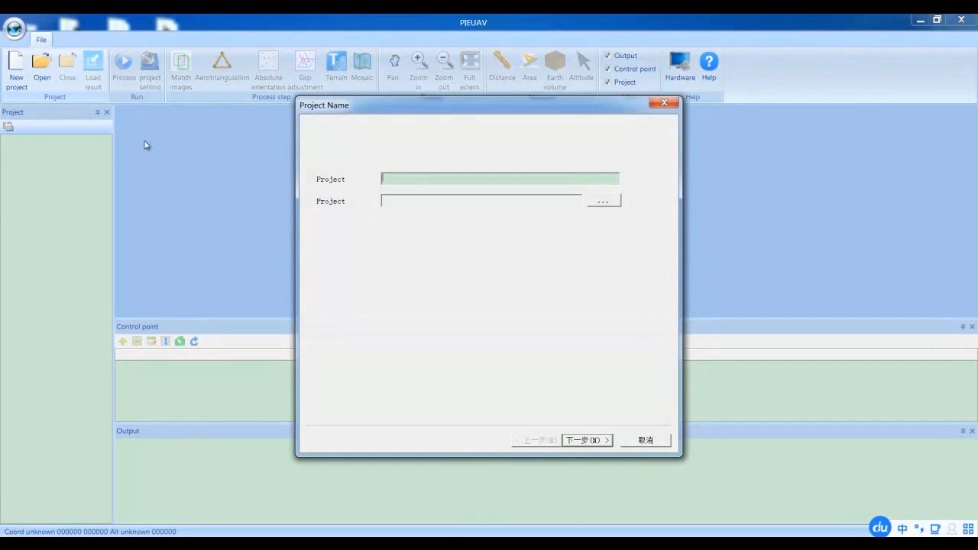
pyautogui.click(604, 202)
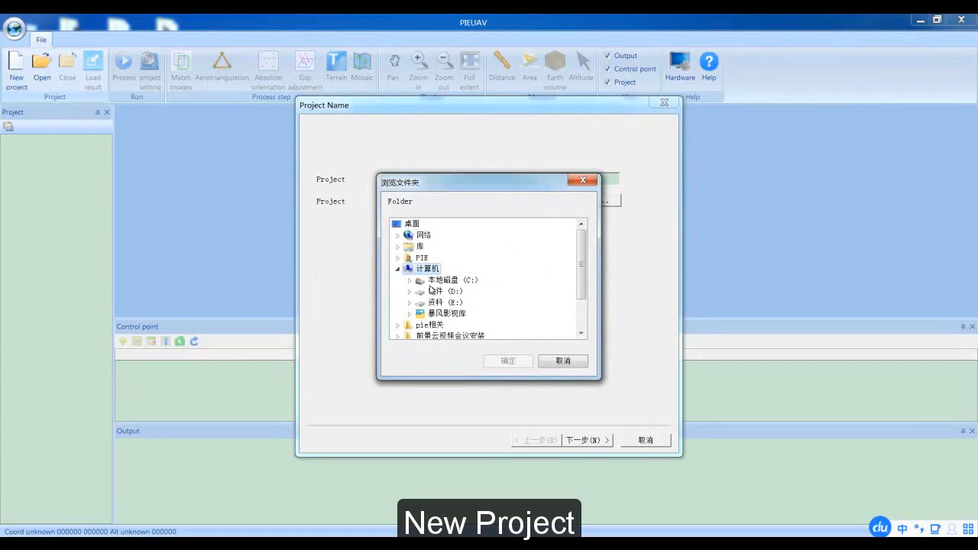
pyautogui.click(411, 298)
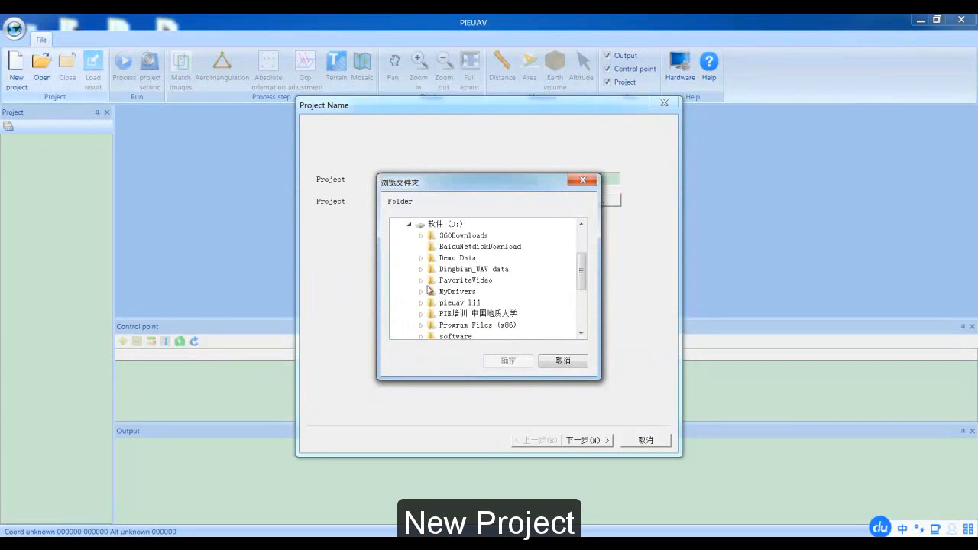
pyautogui.click(421, 258)
pyautogui.click(465, 303)
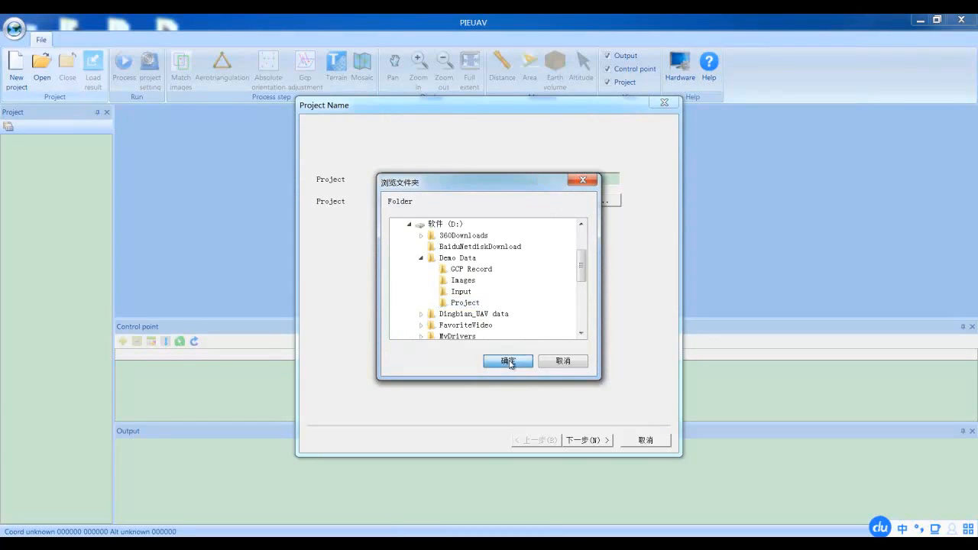
pyautogui.click(511, 363)
# Enter a name for the new project and proceed to the image selection page
pyautogui.click(401, 178)
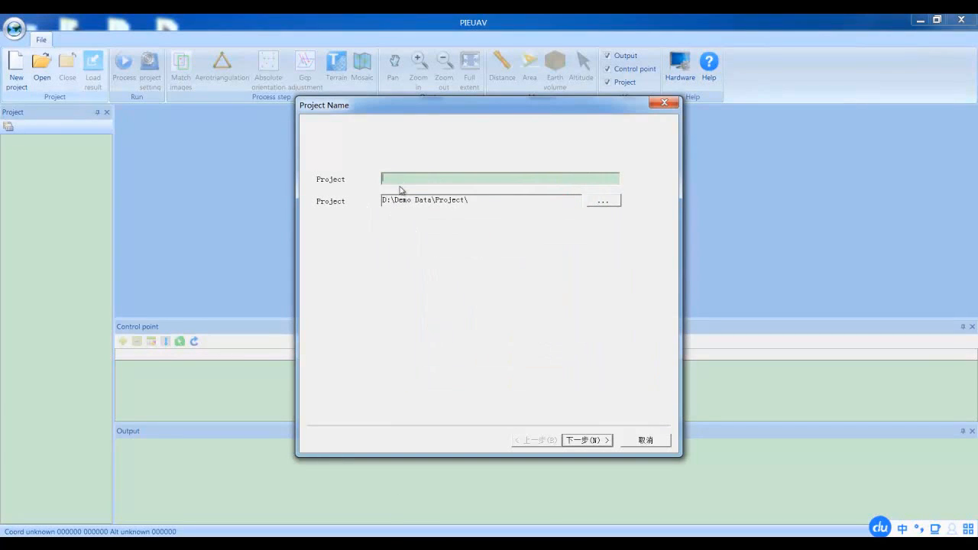
pyautogui.press('shift')
pyautogui.press('Return')
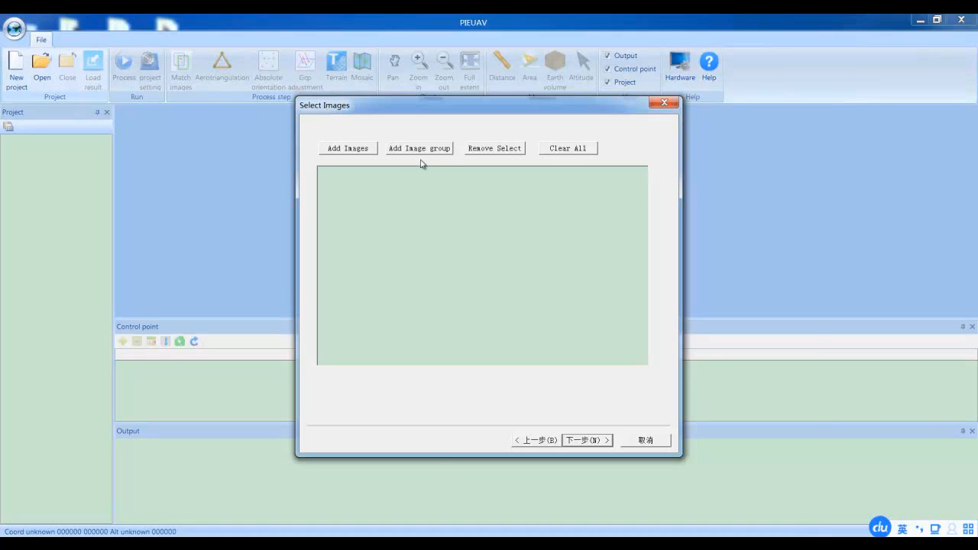
# Add the folder D:\Dingbian_UAV data\Images as an image group and proceed to the image position page
pyautogui.click(413, 153)
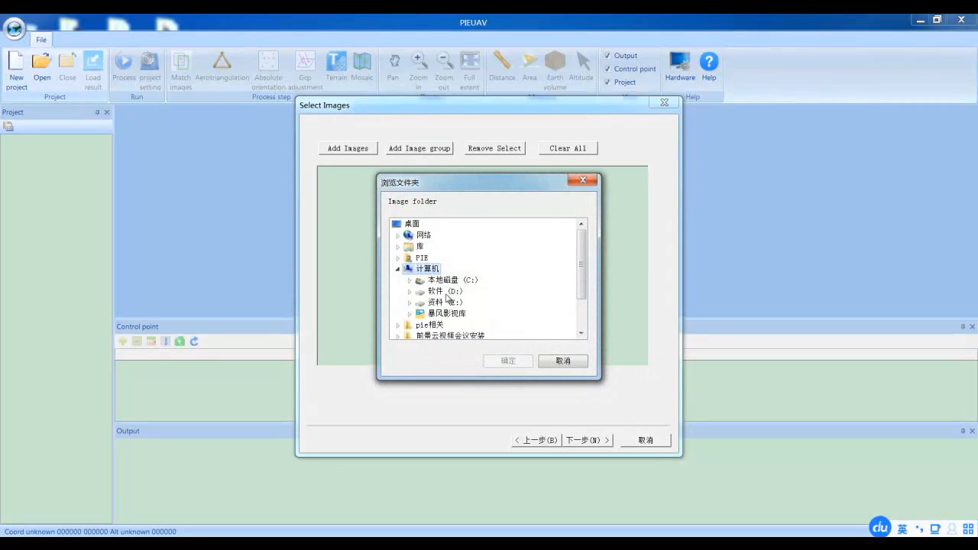
pyautogui.click(411, 292)
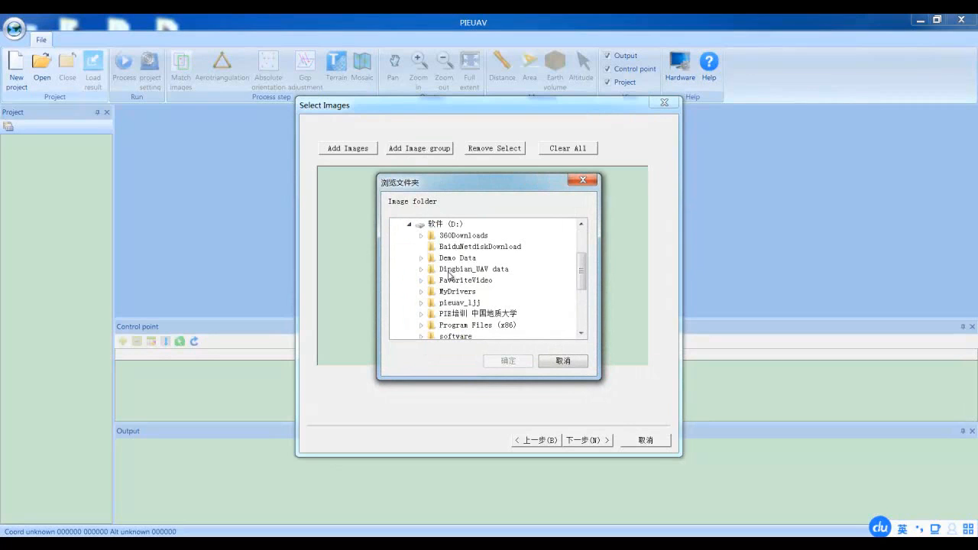
pyautogui.click(422, 269)
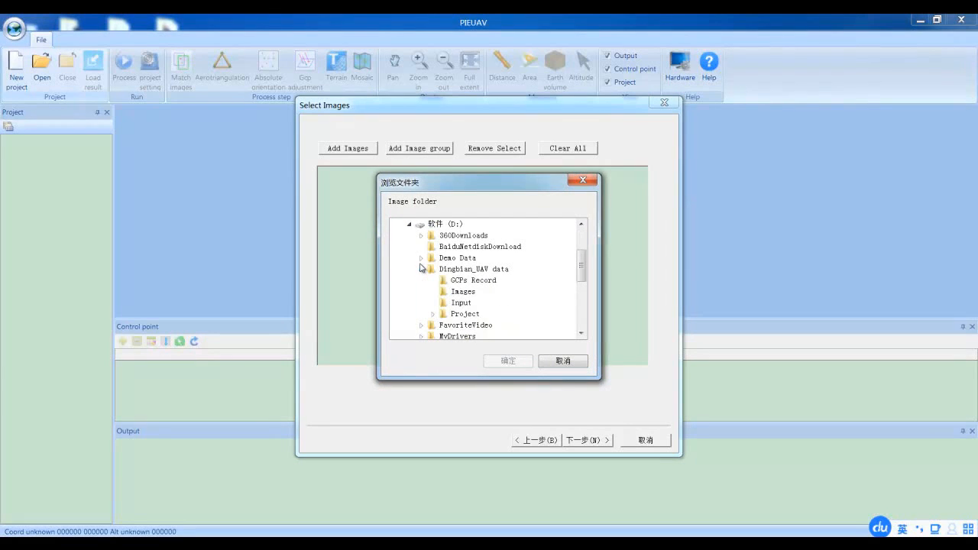
pyautogui.click(464, 295)
pyautogui.click(509, 361)
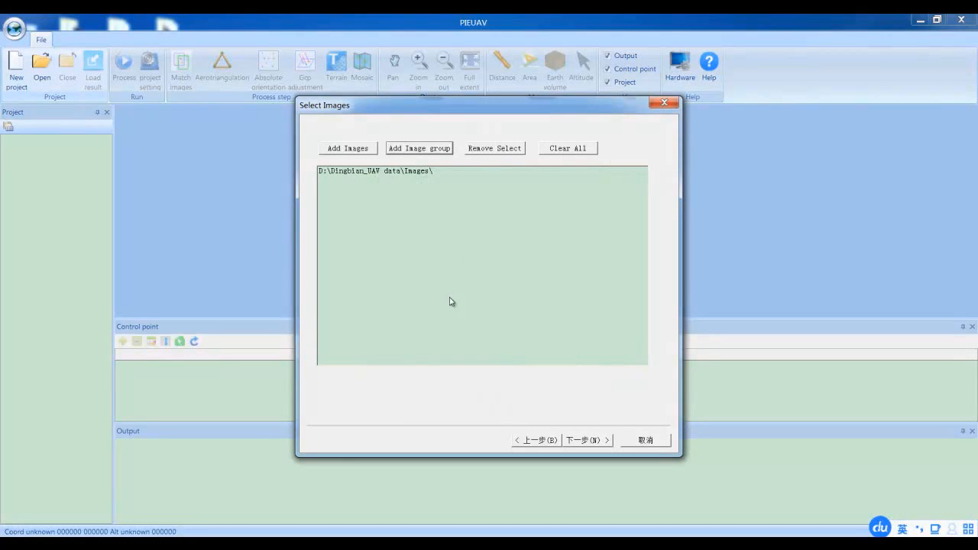
pyautogui.click(581, 440)
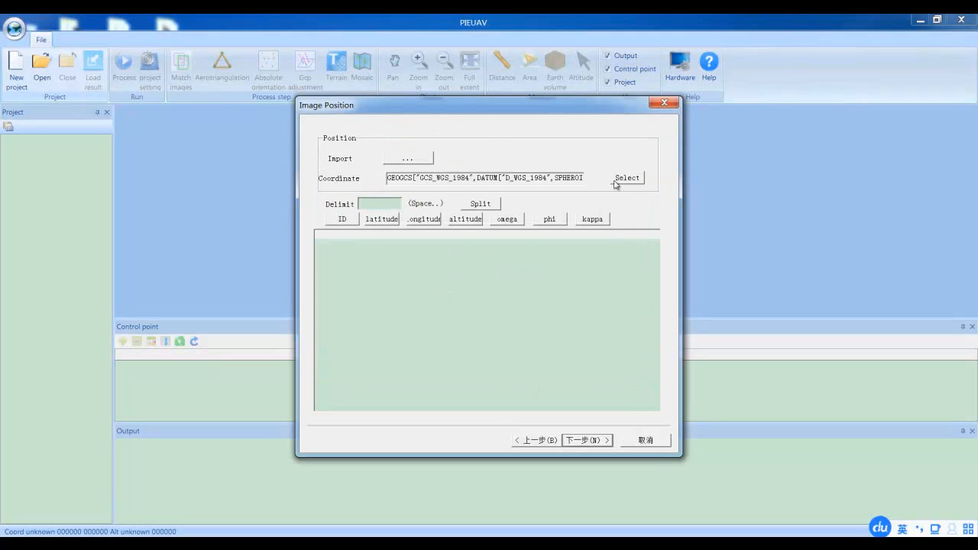
# Choose WGS 1984 UTM Zone 51N from the UTM_Wgs 1984_Common group as the image position coordinate system
pyautogui.click(633, 180)
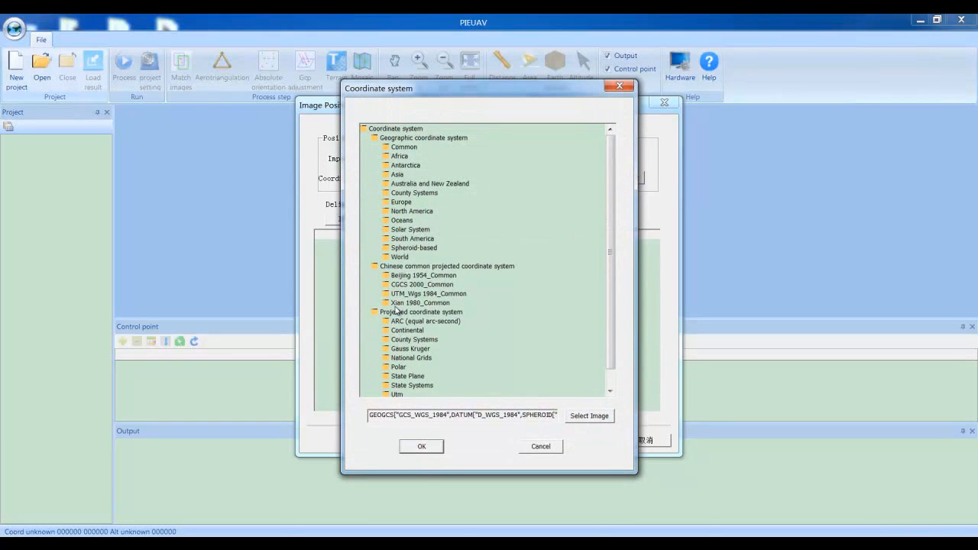
pyautogui.click(396, 296)
pyautogui.doubleClick(395, 298)
pyautogui.scroll(-15, 451, 344)
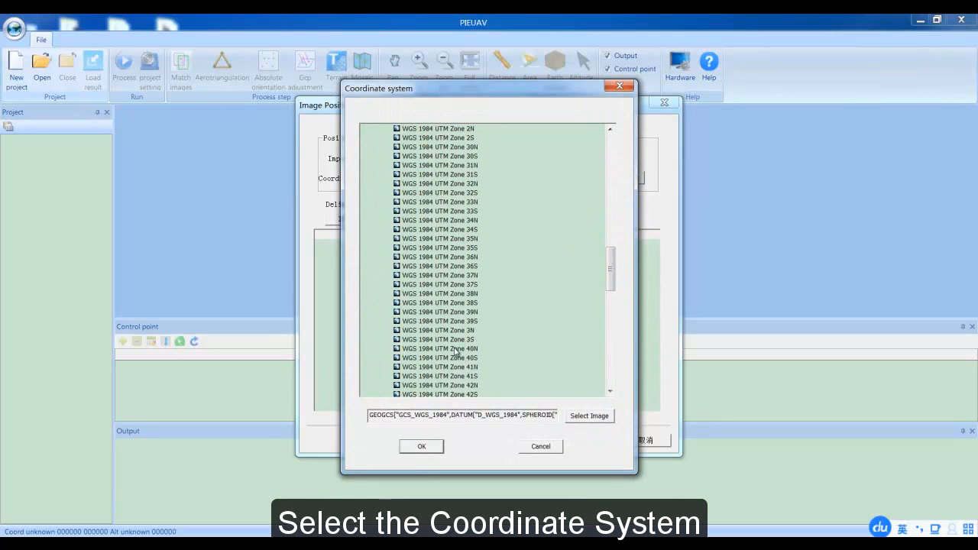
pyautogui.scroll(-4, 455, 353)
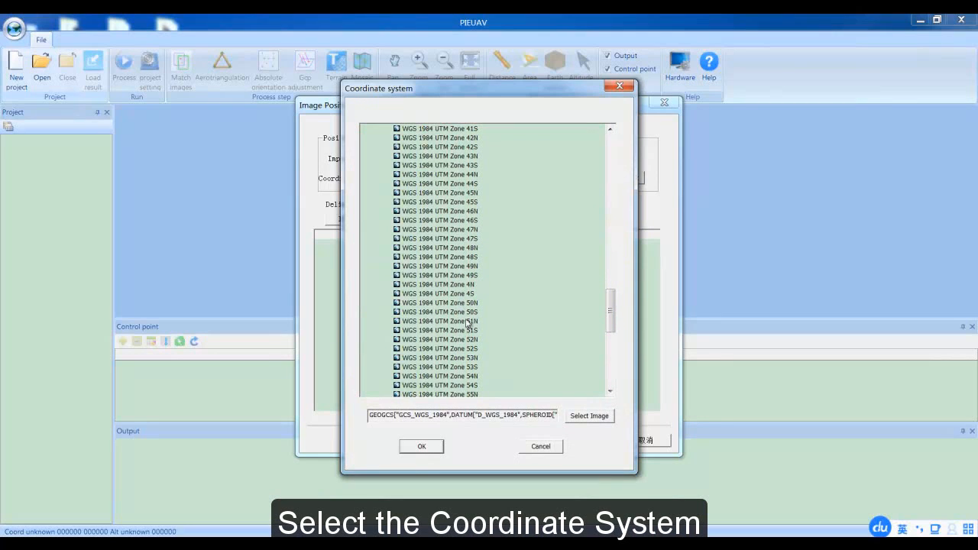
pyautogui.click(469, 321)
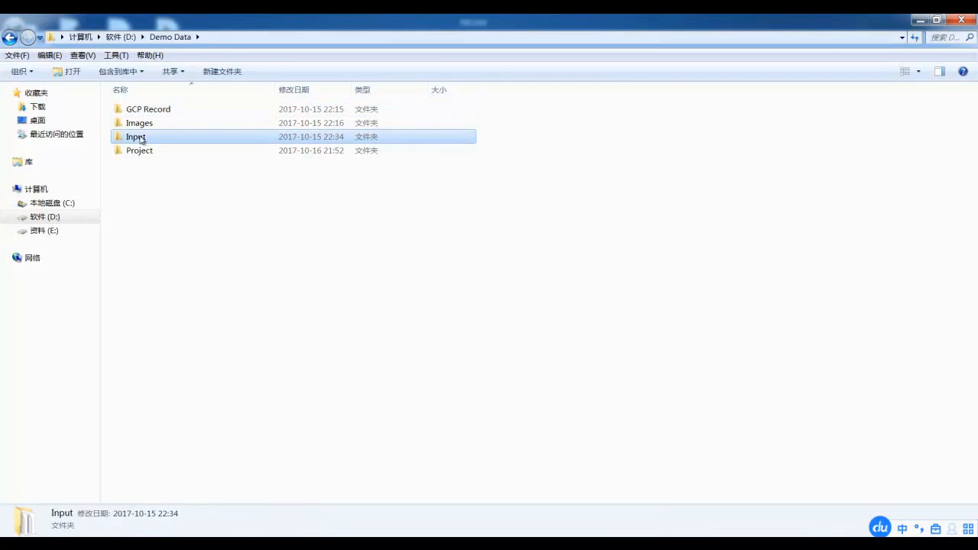
# Check the UTM zone against the control point file name in the Demo Data Input folder and confirm the coordinate system choice
pyautogui.doubleClick(136, 137)
pyautogui.click(157, 124)
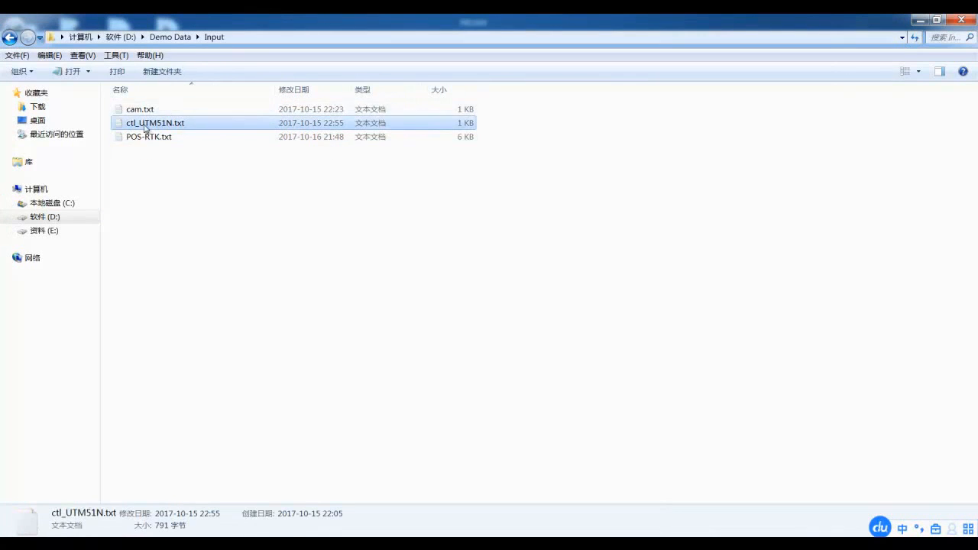
pyautogui.click(924, 20)
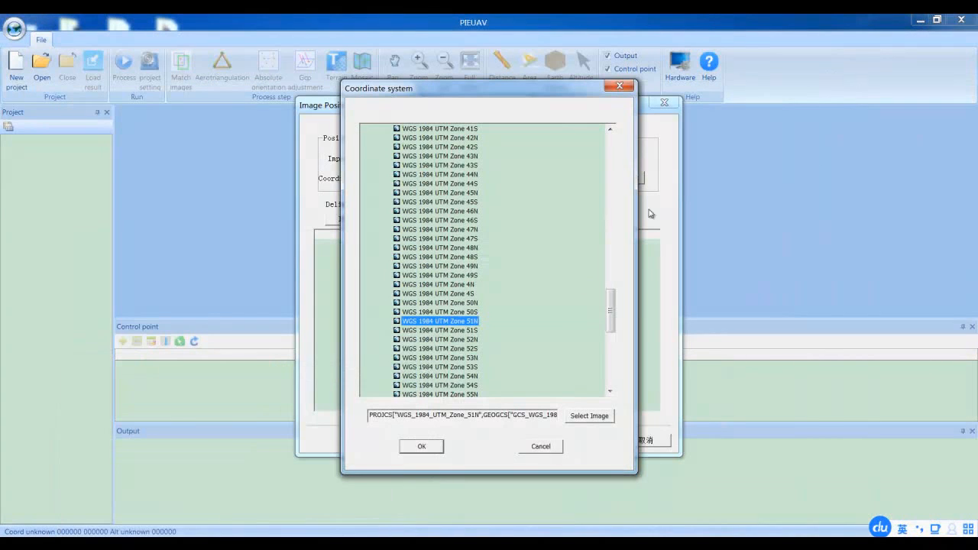
pyautogui.click(426, 446)
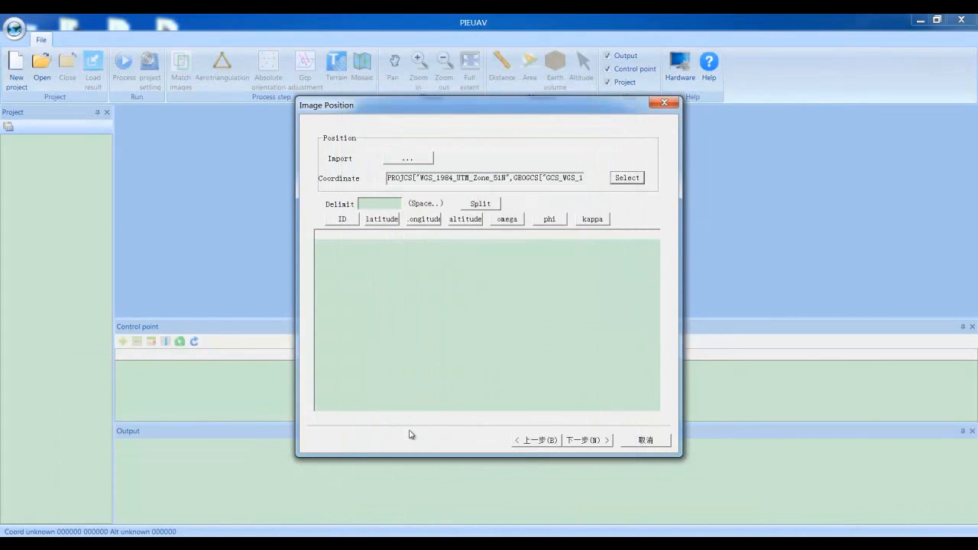
# Import the image position data from POS-RTK.txt in the Input folder
pyautogui.click(412, 162)
pyautogui.click(423, 220)
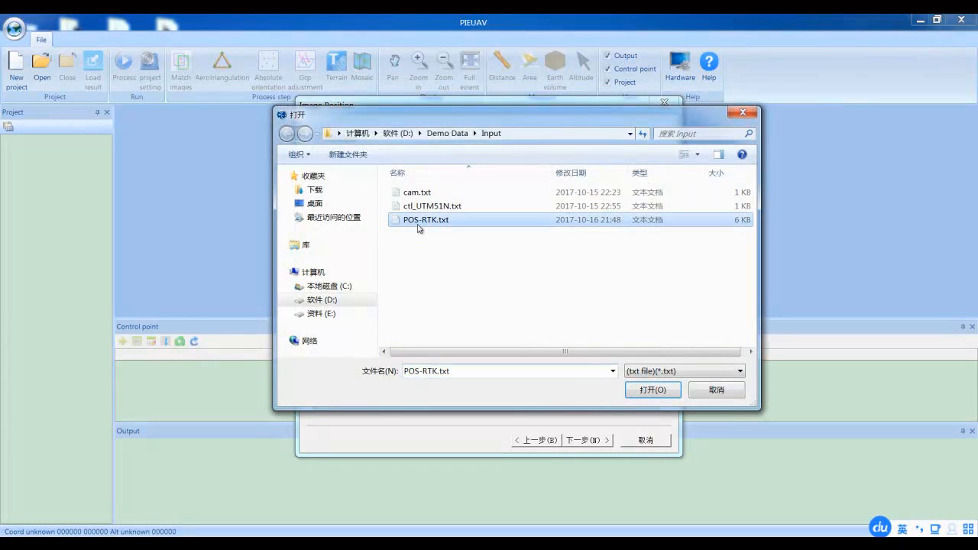
pyautogui.click(652, 389)
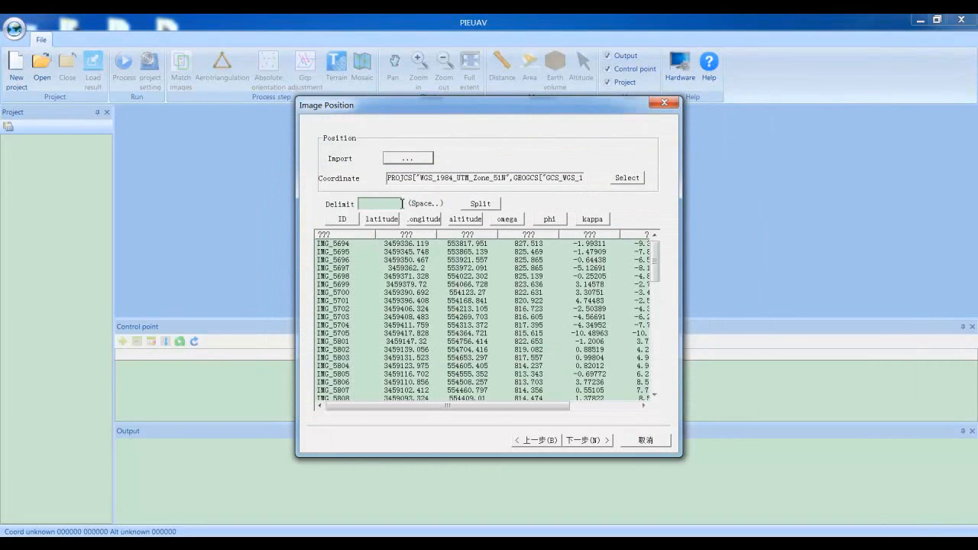
# Assign the imported position columns as ID, latitude, longitude, altitude, omega, phi and kappa, and proceed to the camera page
pyautogui.click(343, 219)
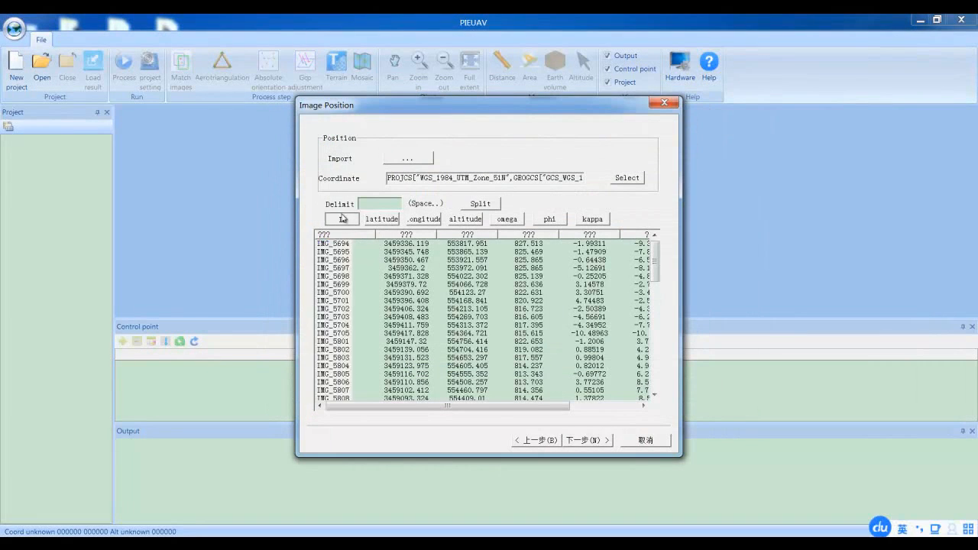
pyautogui.click(383, 221)
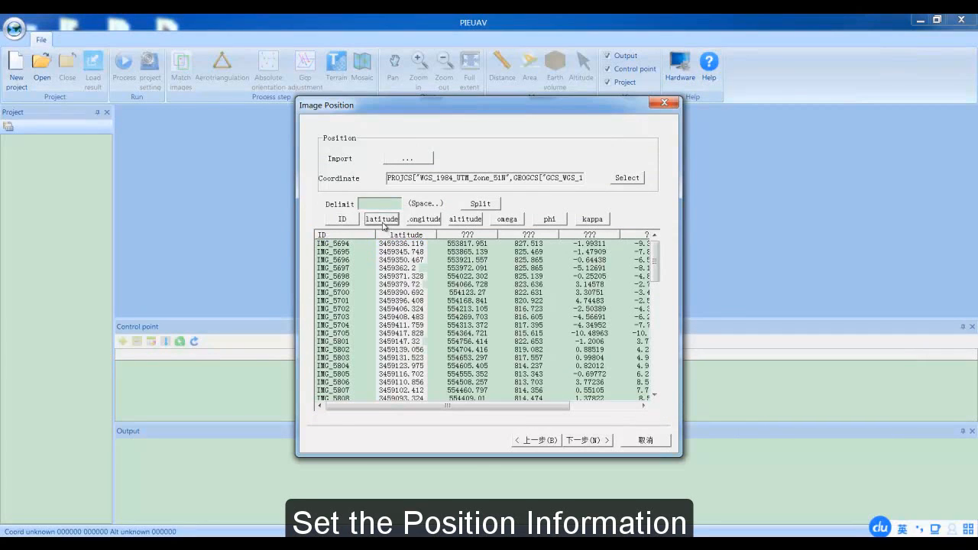
pyautogui.click(422, 220)
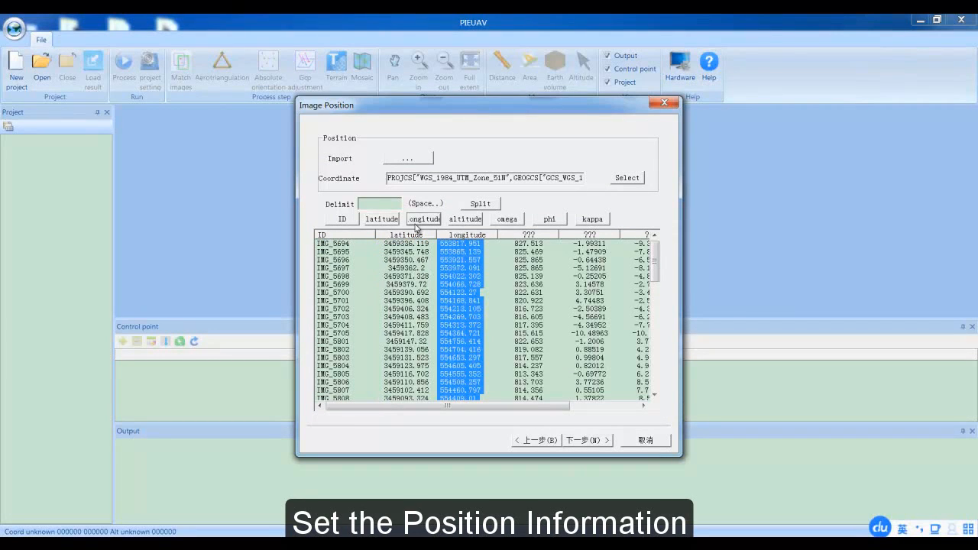
pyautogui.click(465, 219)
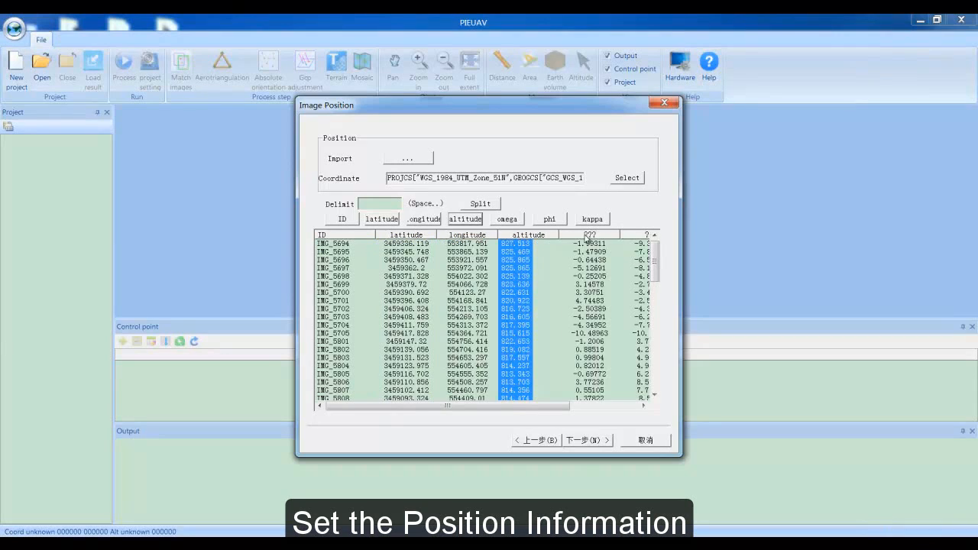
pyautogui.click(507, 220)
pyautogui.moveTo(550, 408); pyautogui.dragTo(647, 409)
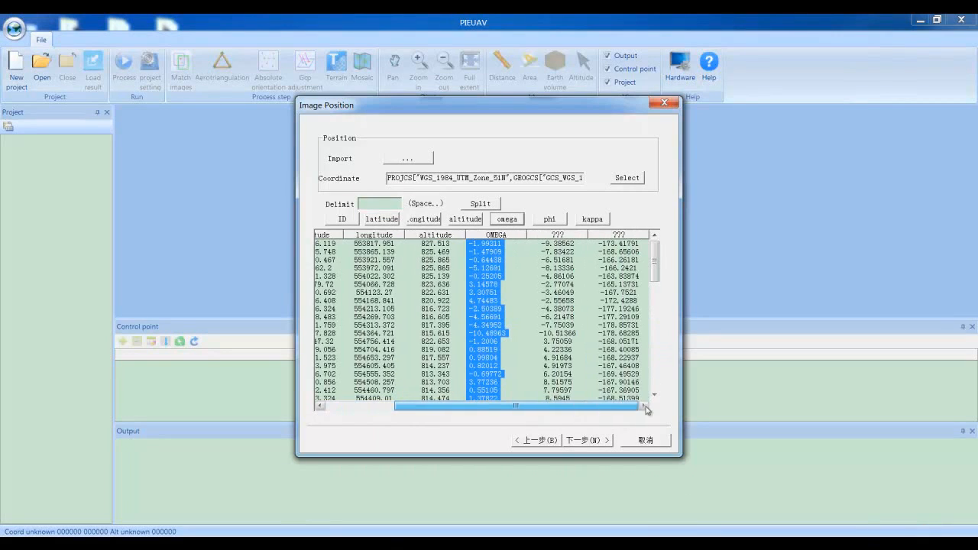
pyautogui.click(549, 220)
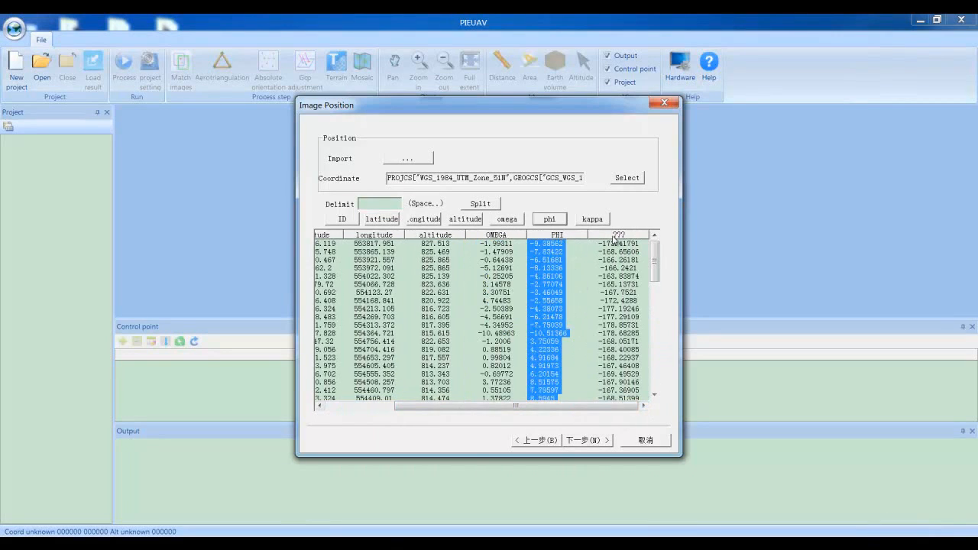
pyautogui.click(593, 220)
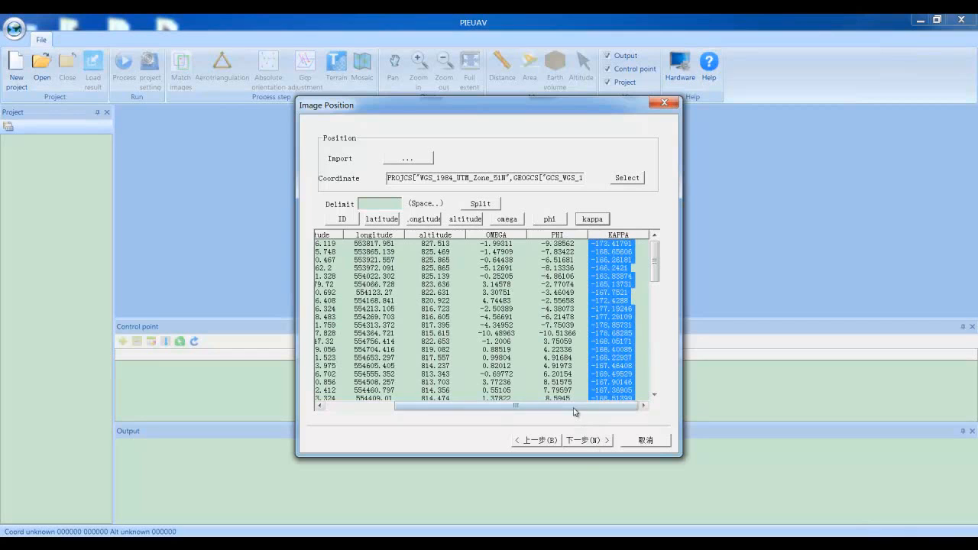
pyautogui.moveTo(572, 408); pyautogui.dragTo(642, 405)
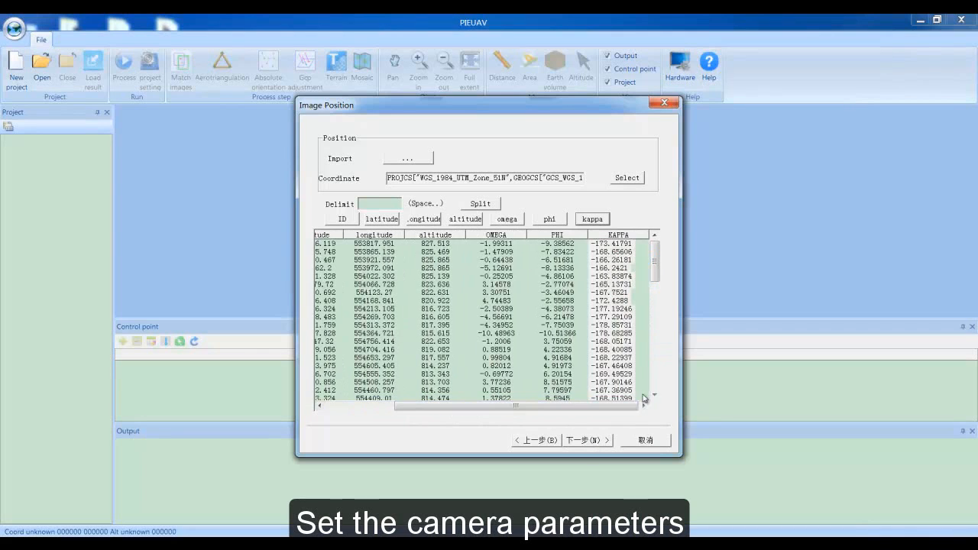
pyautogui.click(585, 441)
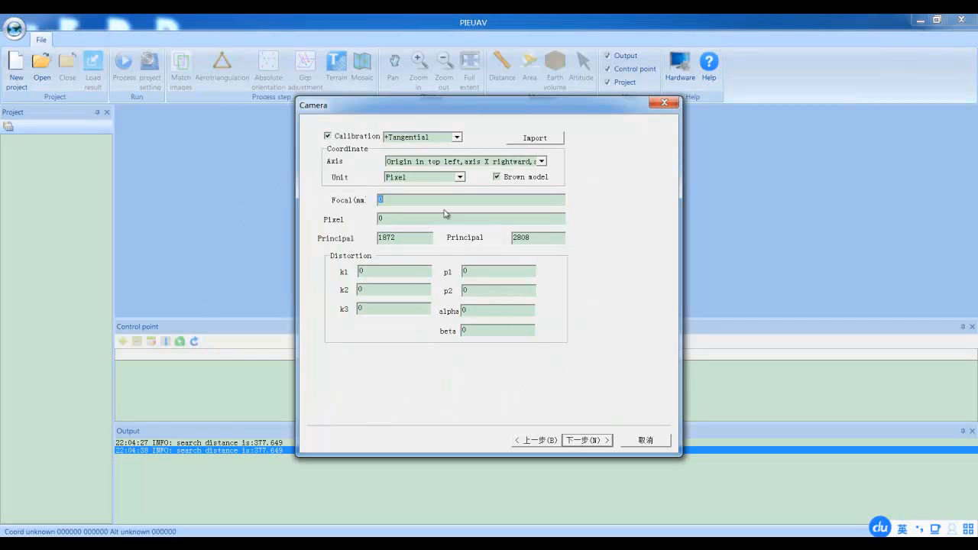
# Open cam.txt from the Input folder beside the Camera dialog and copy its focal length of 51.486424 mm into the camera parameters
pyautogui.moveTo(457, 105); pyautogui.dragTo(617, 101)
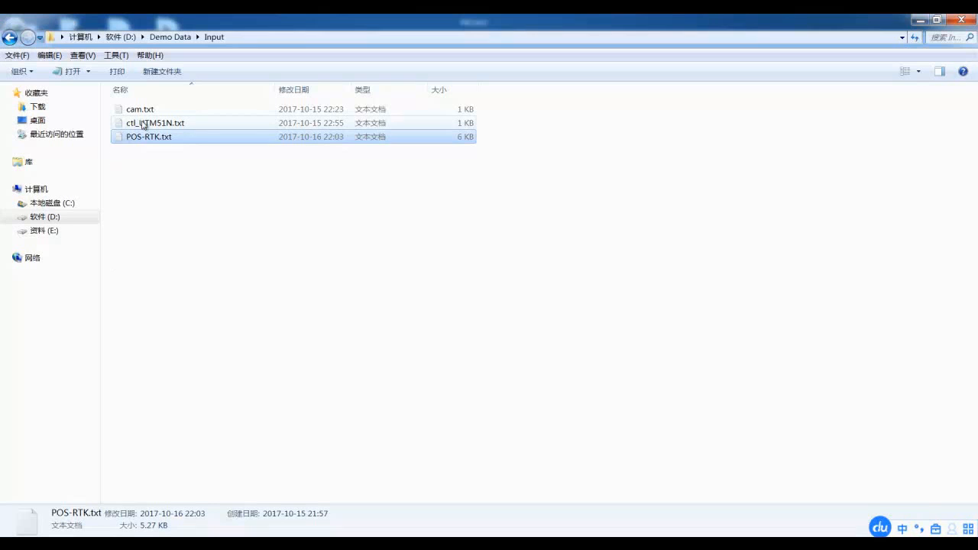
pyautogui.click(142, 111)
pyautogui.doubleClick(142, 111)
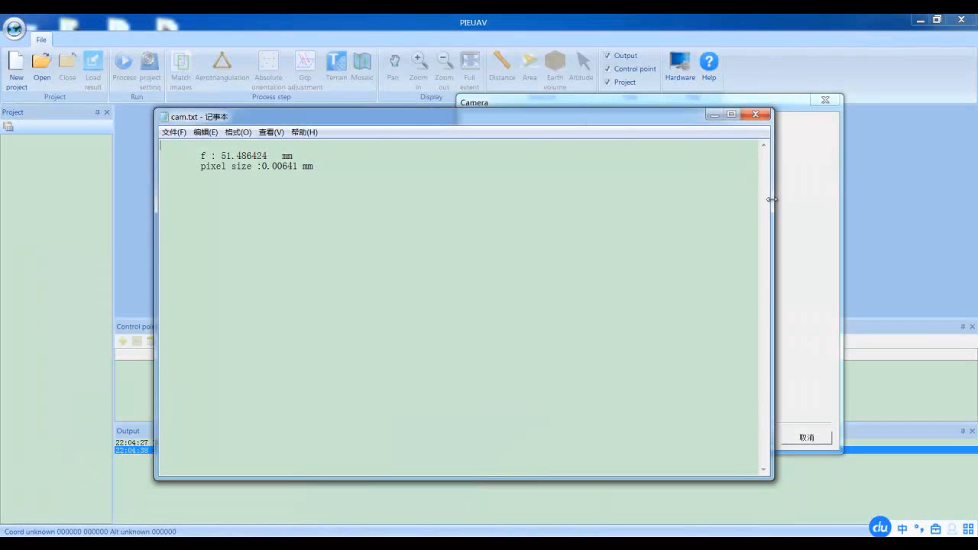
pyautogui.moveTo(773, 201); pyautogui.dragTo(443, 207)
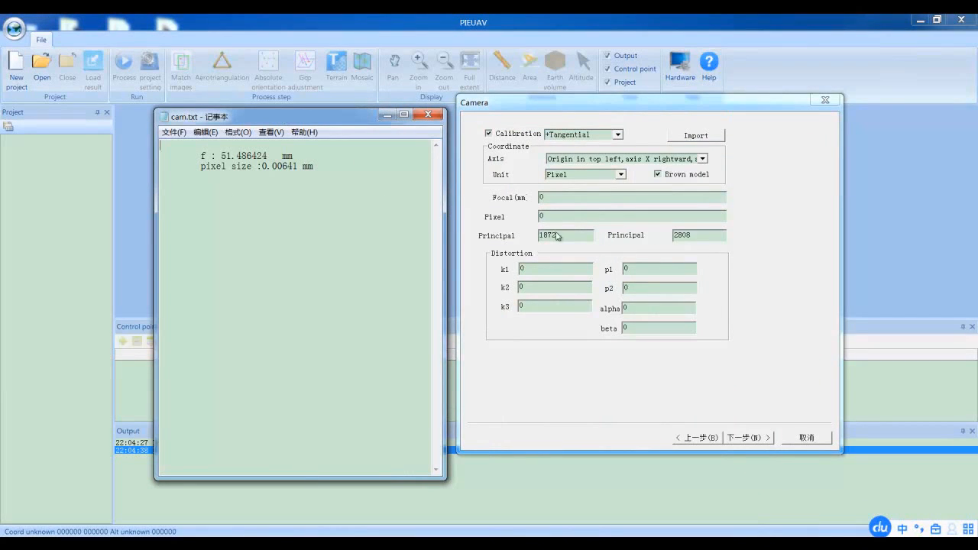
pyautogui.moveTo(221, 156); pyautogui.dragTo(272, 156)
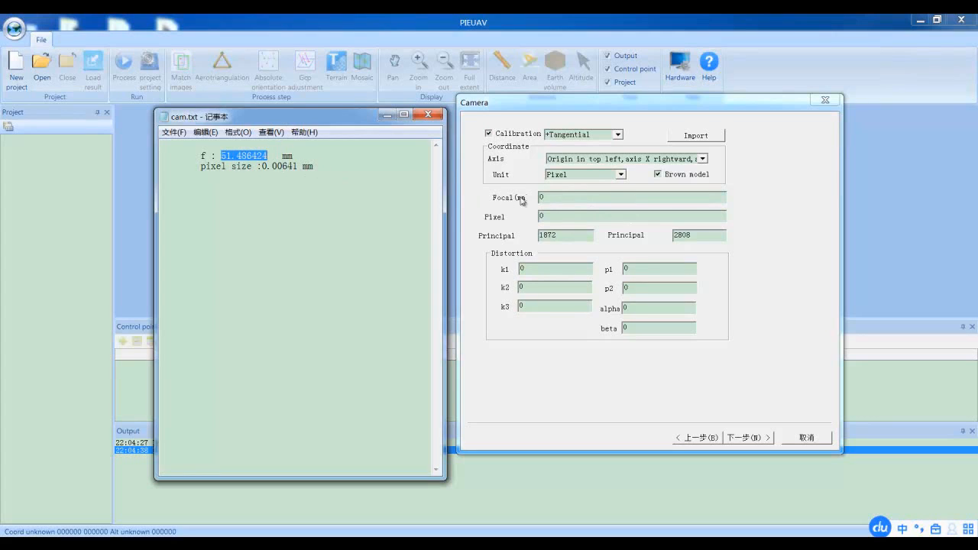
pyautogui.click(559, 199)
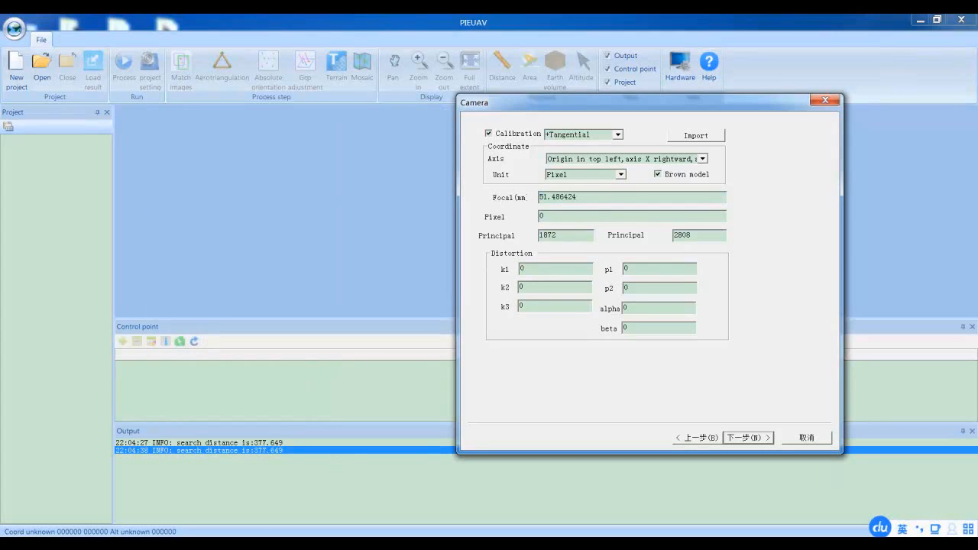
# Copy the pixel size 0.00641 from cam.txt into the camera parameters and proceed to the product page
pyautogui.hotkey('alt', 'Tab')
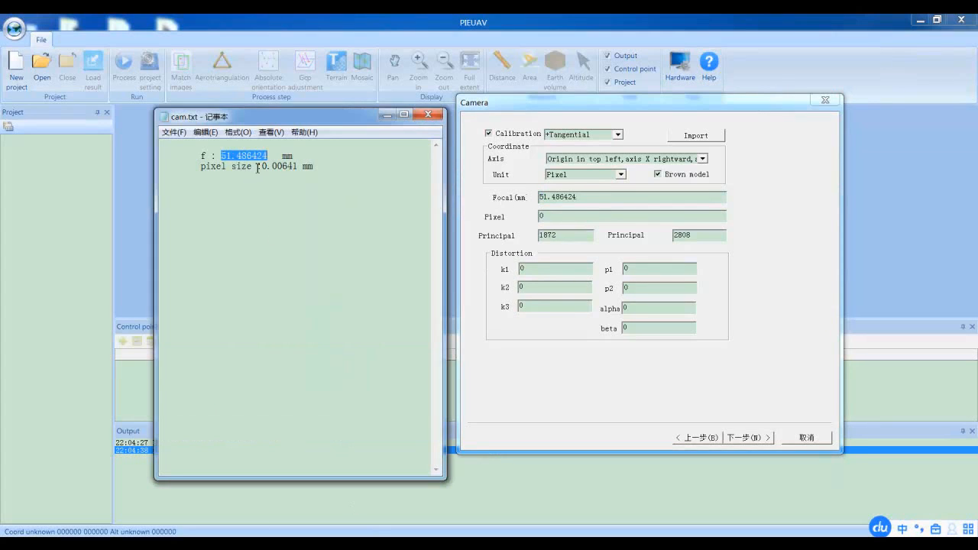
pyautogui.moveTo(262, 167); pyautogui.dragTo(300, 167)
pyautogui.hotkey('ctrl', 'c')
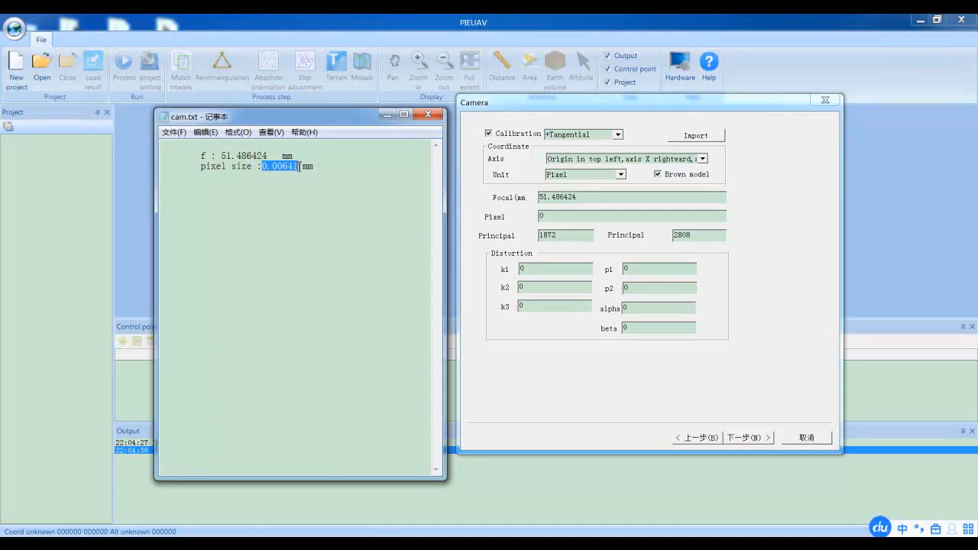
pyautogui.moveTo(549, 218); pyautogui.dragTo(526, 214)
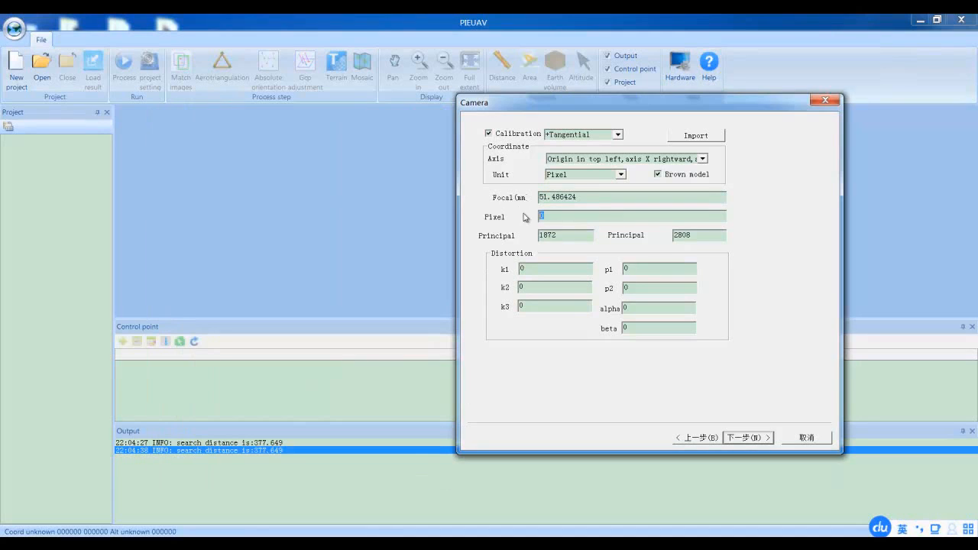
pyautogui.hotkey('ctrl', 'v')
pyautogui.click(745, 442)
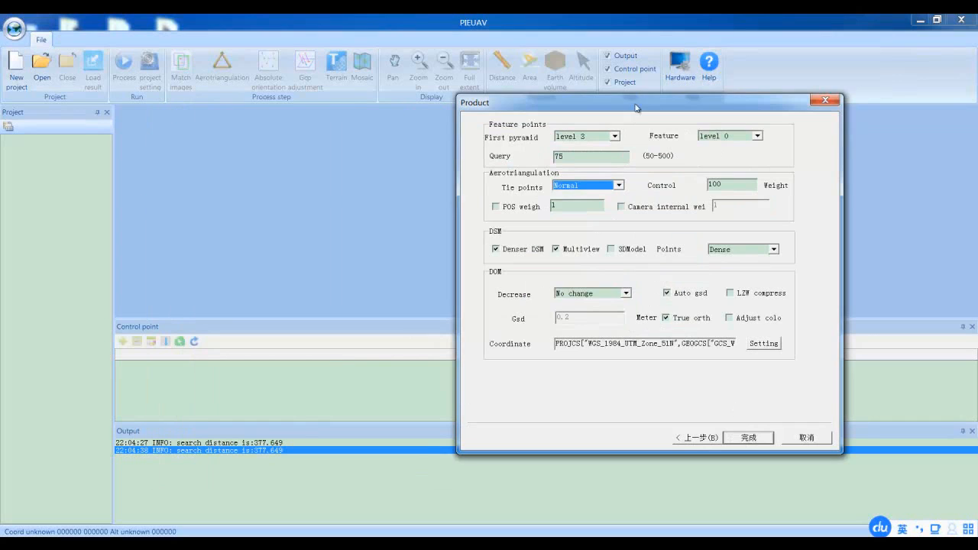
# Enable the POS weight for aerotriangulation and set it to 10
pyautogui.moveTo(636, 105); pyautogui.dragTo(497, 95)
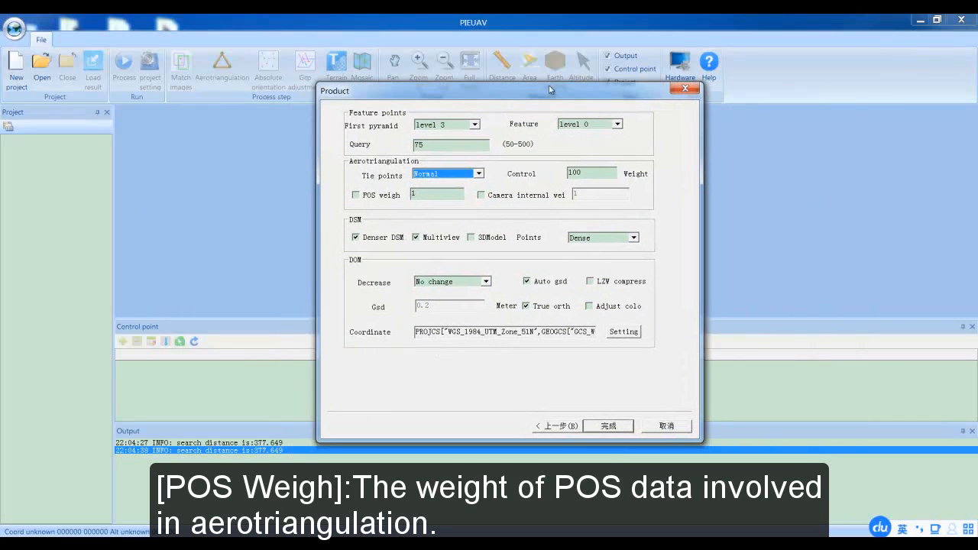
pyautogui.click(356, 195)
pyautogui.doubleClick(414, 194)
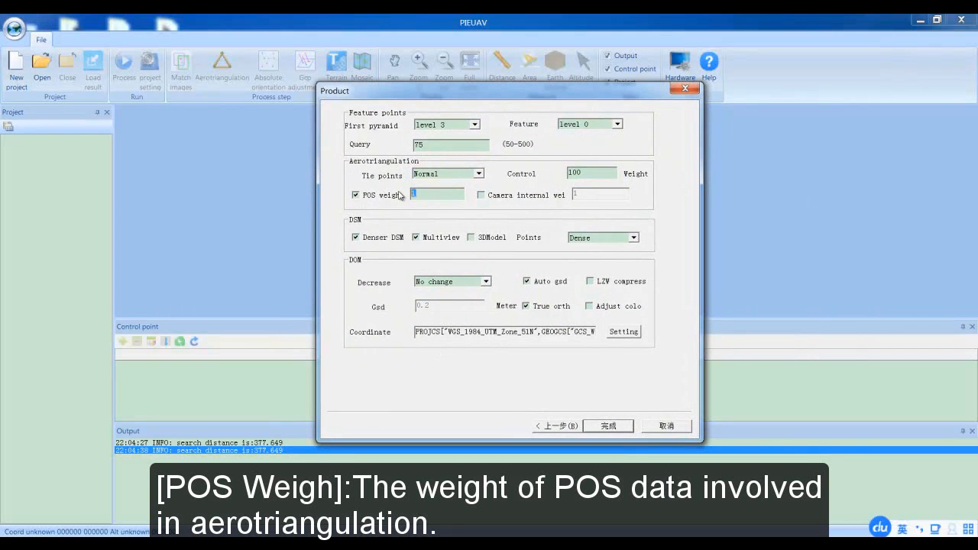
pyautogui.write('10')
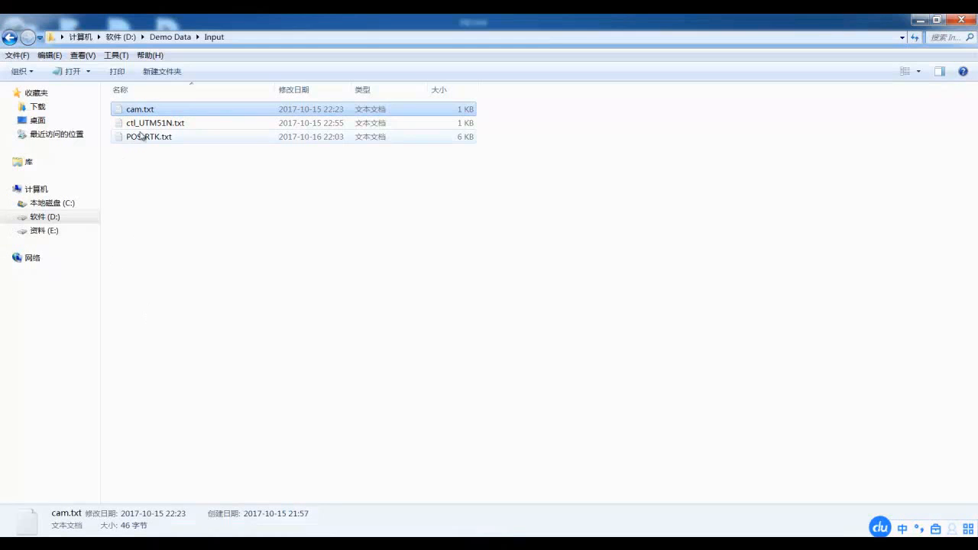
# Enable color adjustment for the DOM product and finish creating the project
pyautogui.click(157, 136)
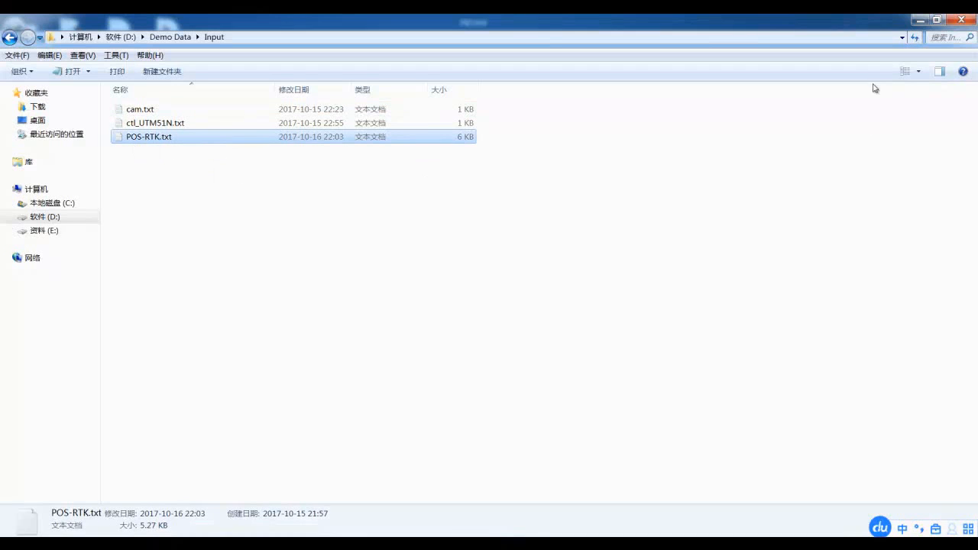
pyautogui.click(917, 20)
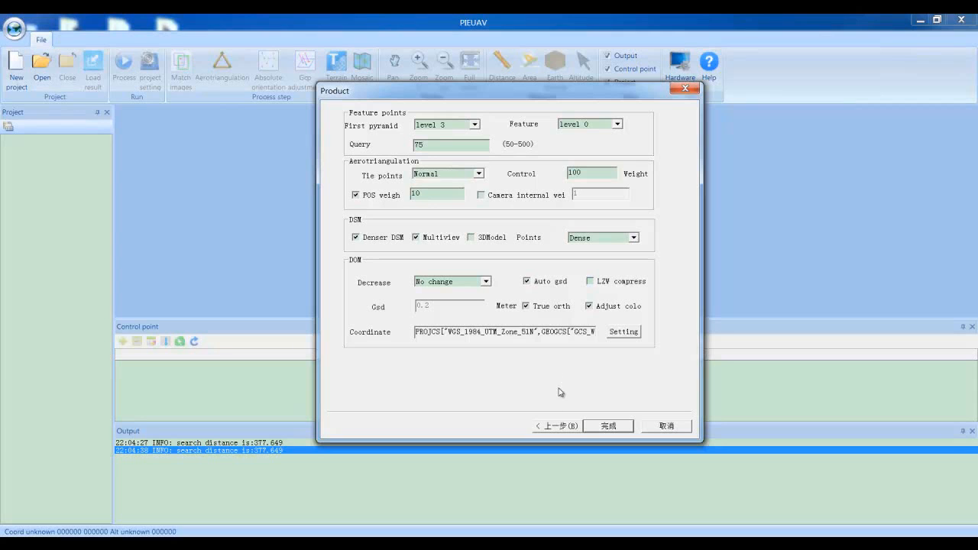
pyautogui.click(596, 429)
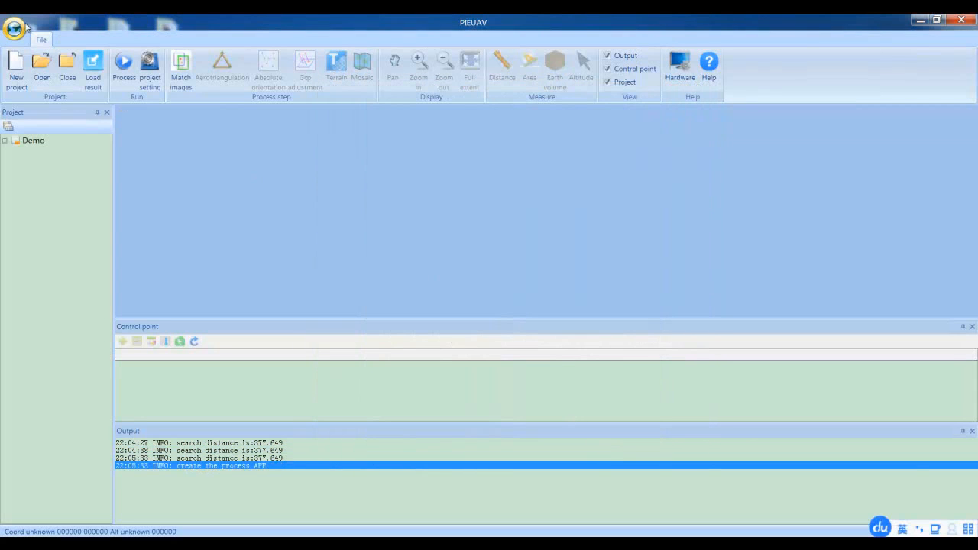
# Review the camera and product parameters in the project settings and confirm them
pyautogui.click(158, 68)
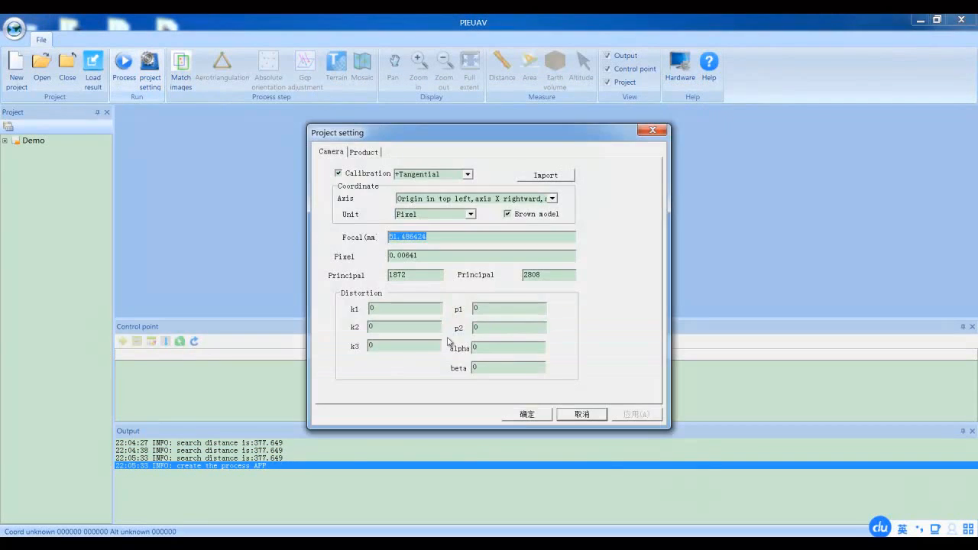
pyautogui.click(365, 153)
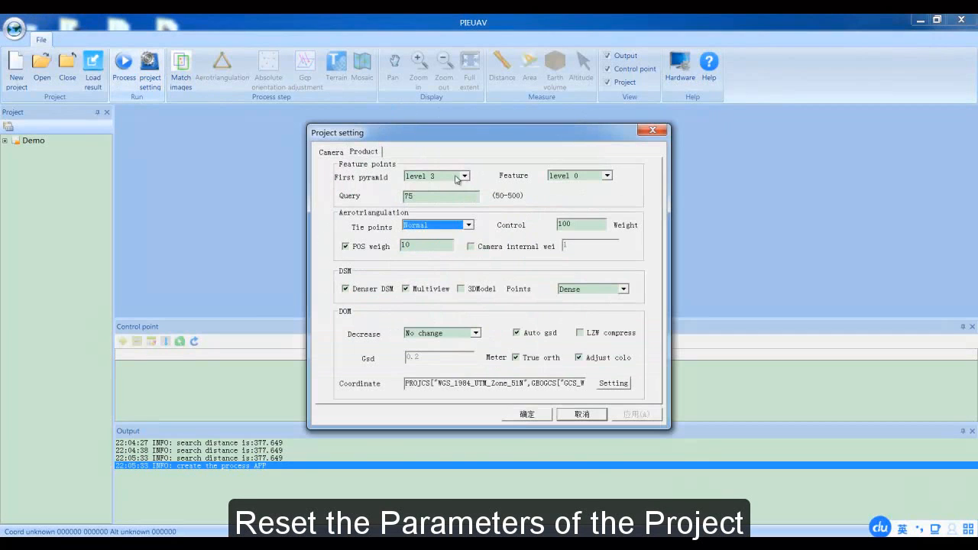
pyautogui.click(539, 417)
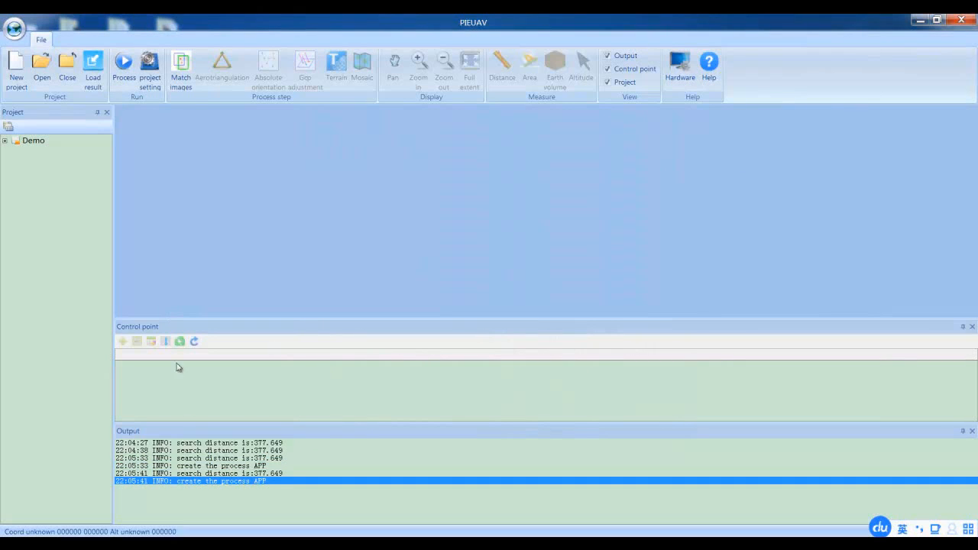
# Run image matching followed by aerotriangulation on the Demo project, acknowledging each completion
pyautogui.click(184, 69)
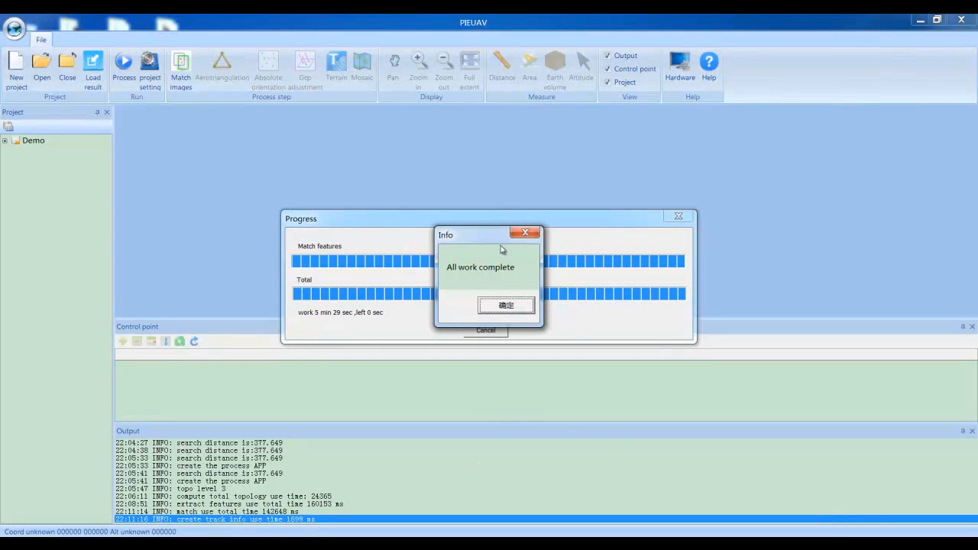
pyautogui.click(503, 306)
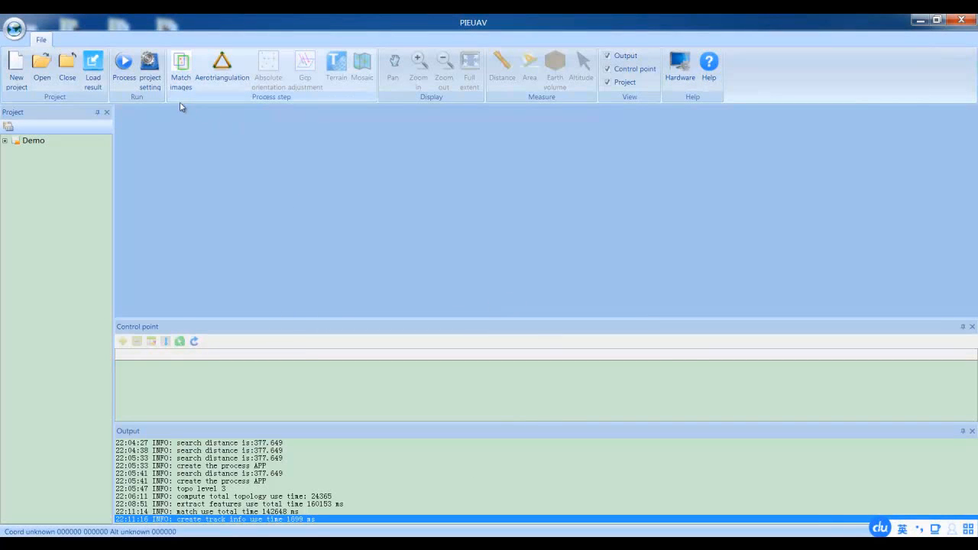
pyautogui.click(217, 71)
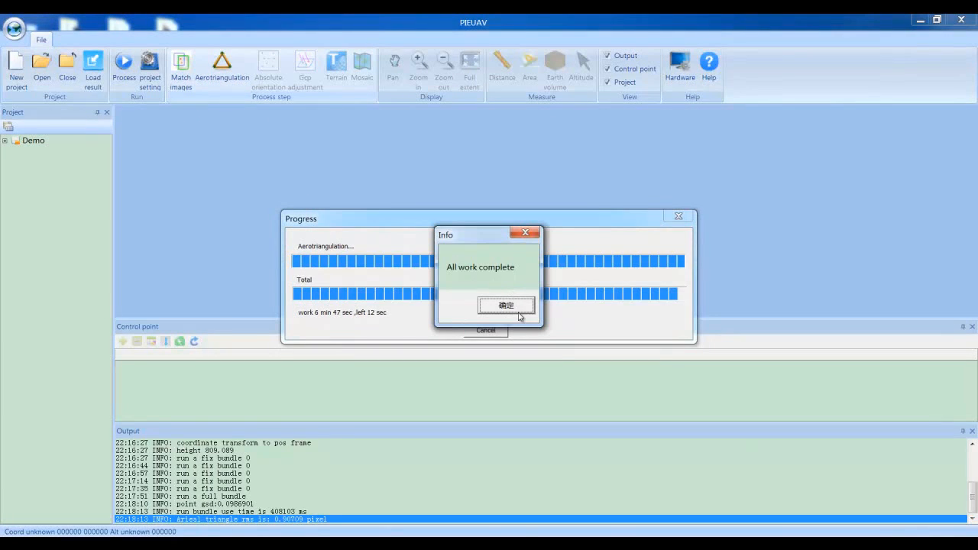
pyautogui.click(506, 306)
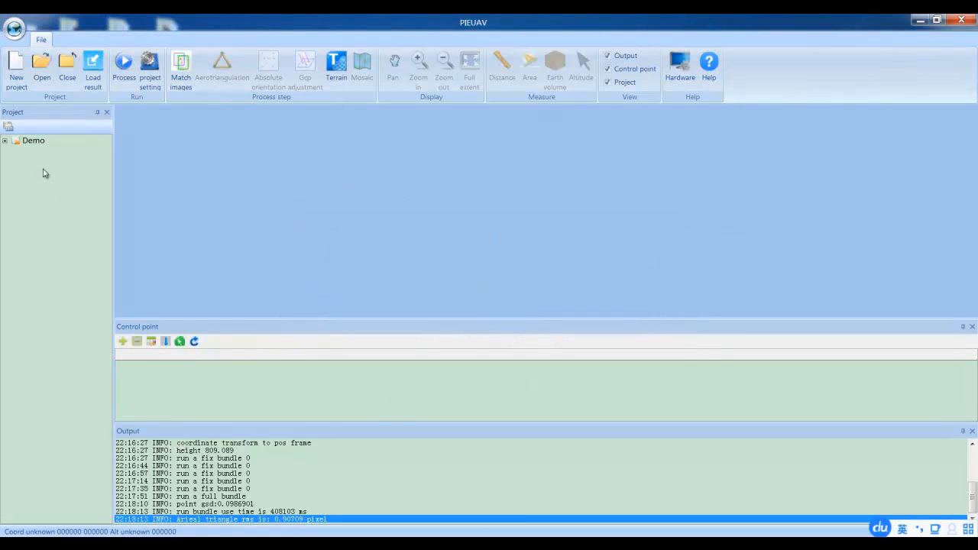
# Open the Aerotriangulation result of the Demo project and inspect its point cloud and camera positions in 3D
pyautogui.click(5, 140)
pyautogui.click(16, 163)
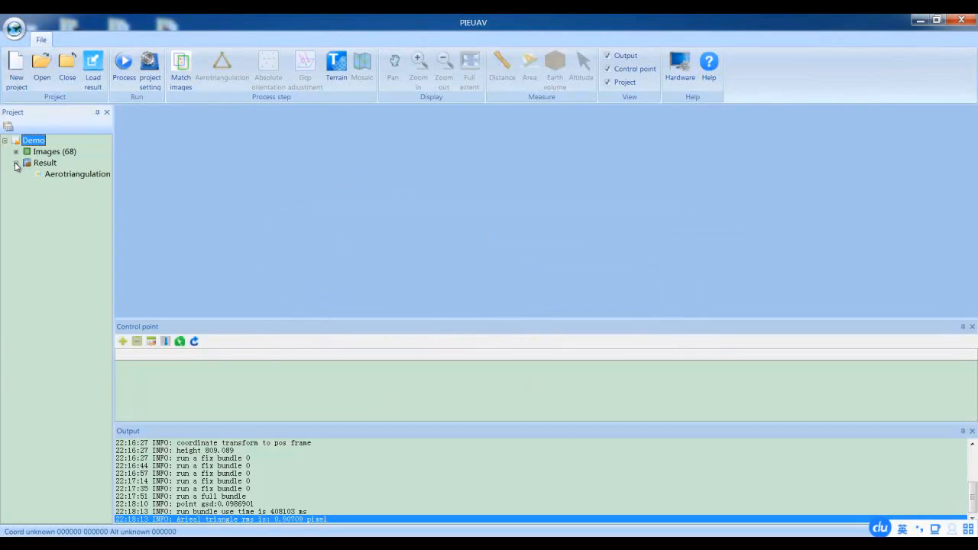
pyautogui.doubleClick(59, 176)
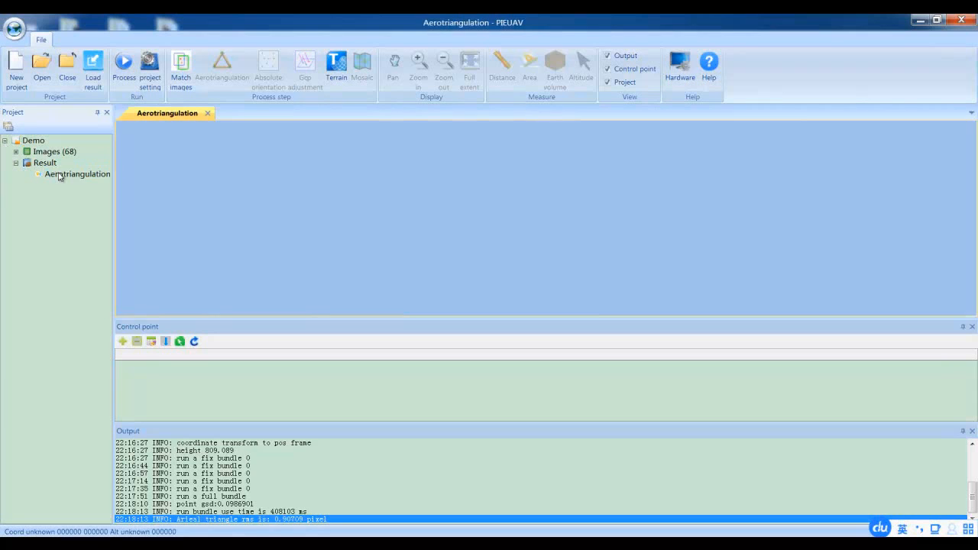
pyautogui.moveTo(565, 281); pyautogui.dragTo(480, 250)
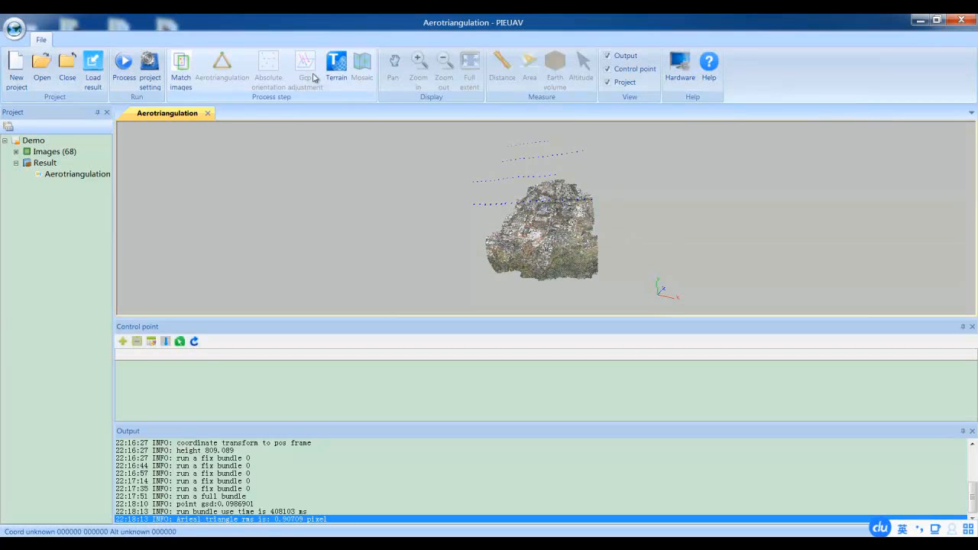
# Import the control points from ctl_UTM51N.txt in the Input folder of Demo Data
pyautogui.click(165, 341)
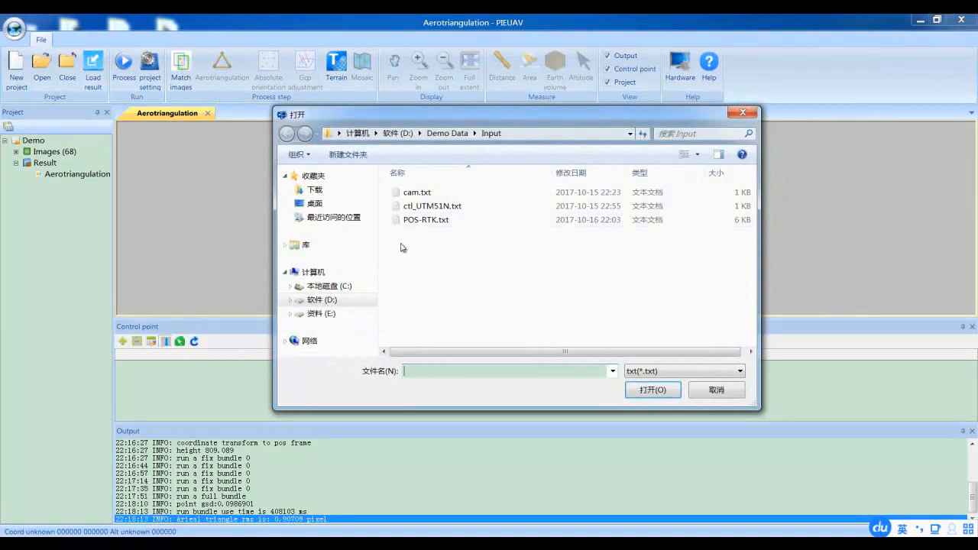
pyautogui.click(428, 207)
pyautogui.click(657, 391)
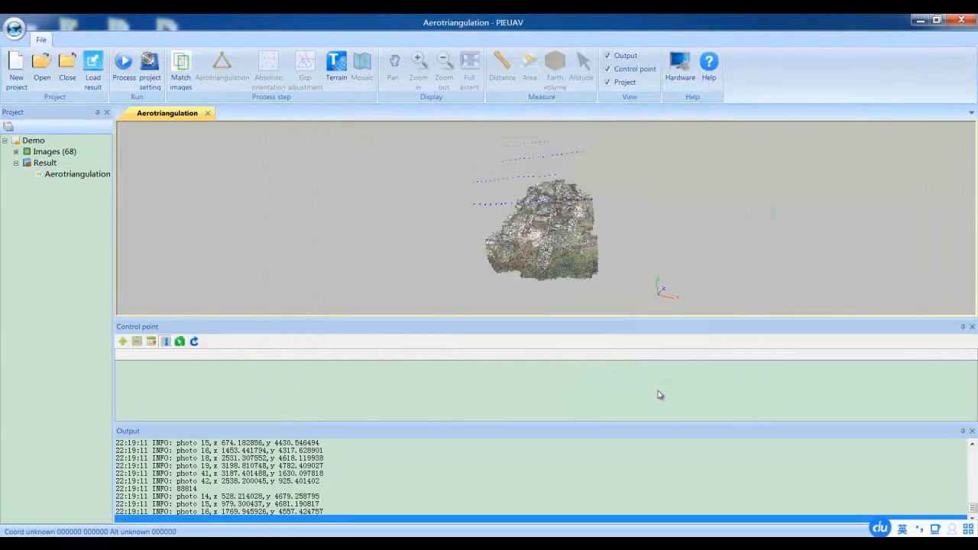
# Enlarge the control point list and open the images containing point 88891, with a close view of its predicted location
pyautogui.click(222, 394)
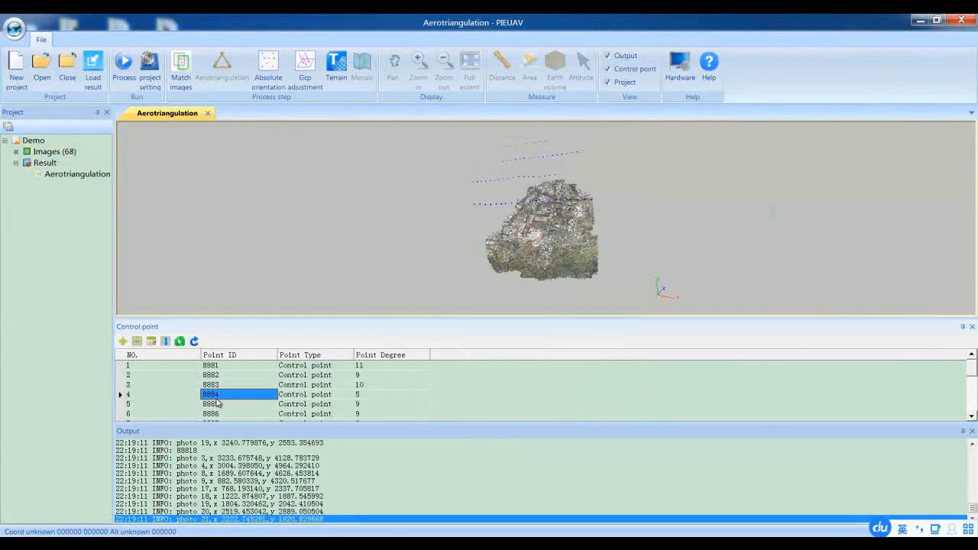
pyautogui.scroll(-2, 267, 398)
pyautogui.scroll(2, 276, 393)
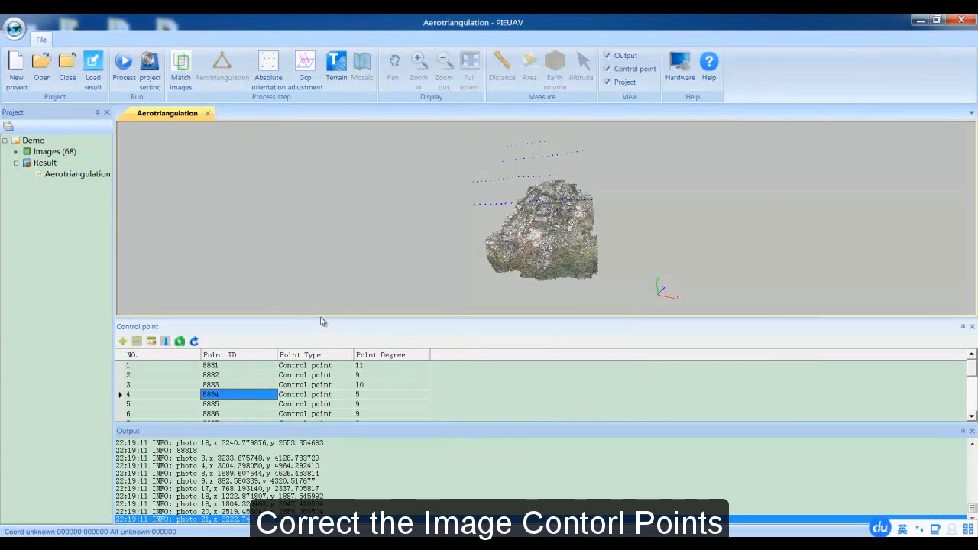
pyautogui.moveTo(333, 318); pyautogui.dragTo(348, 287)
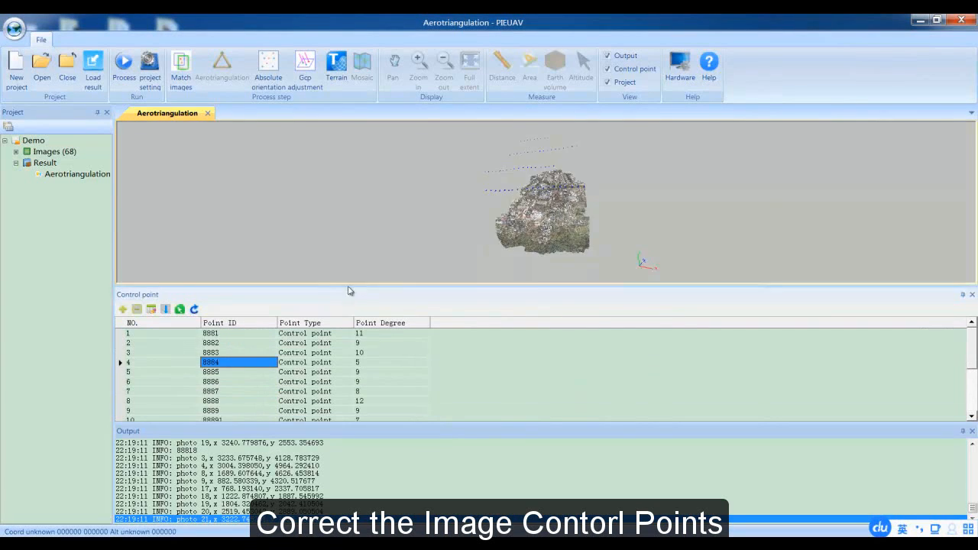
pyautogui.scroll(-2, 238, 360)
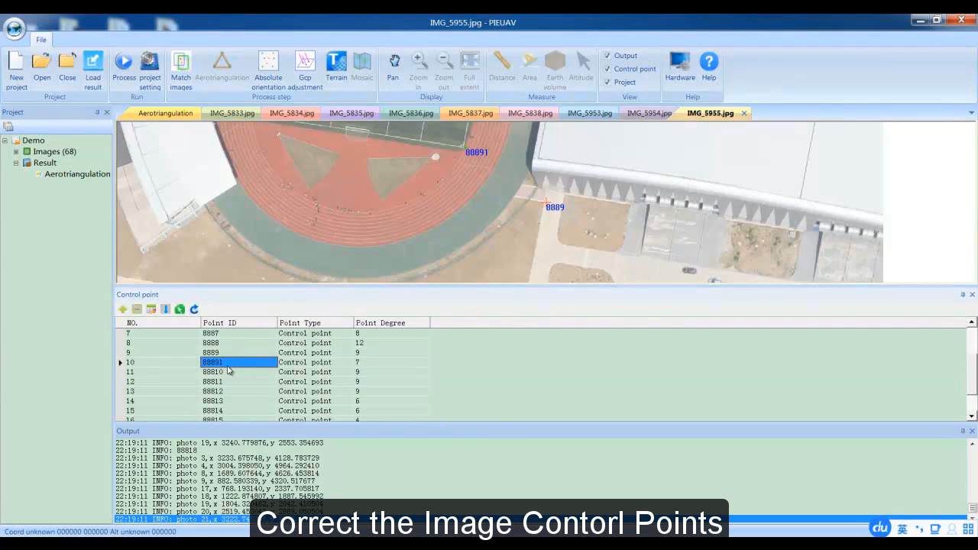
pyautogui.doubleClick(228, 367)
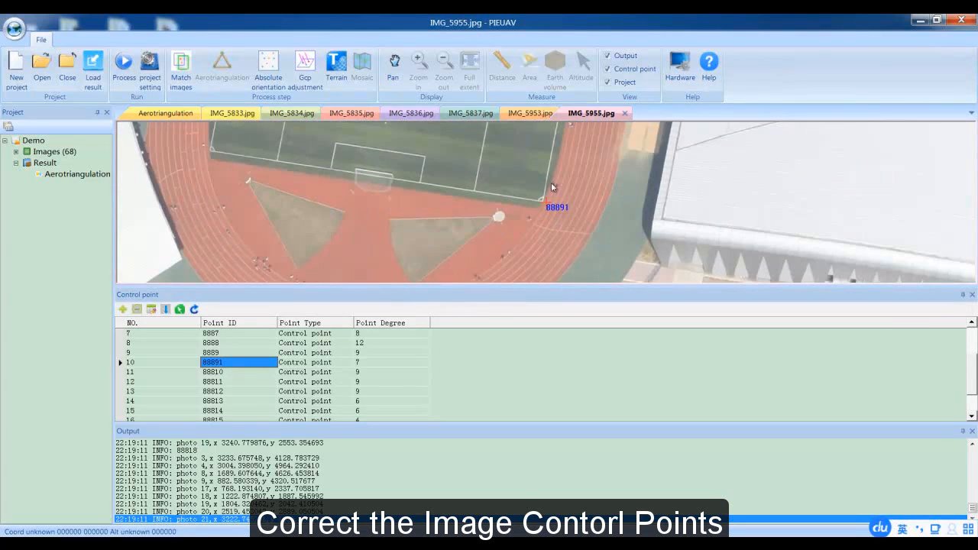
pyautogui.scroll(3, 543, 193)
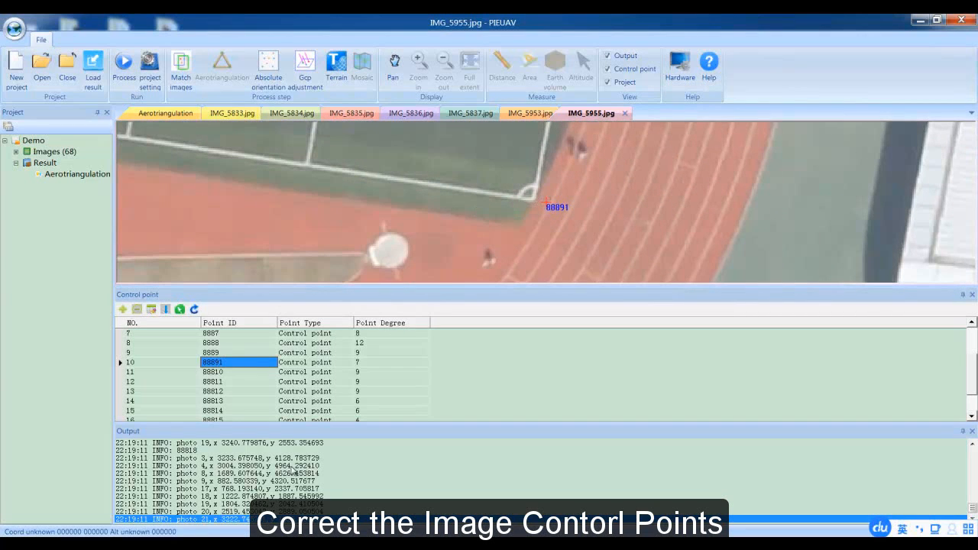
# Check field photos 9-1.JPG and 9-2.JPG in the GCP Record folder for the surveyed location, and return to PIEUAV
pyautogui.click(194, 544)
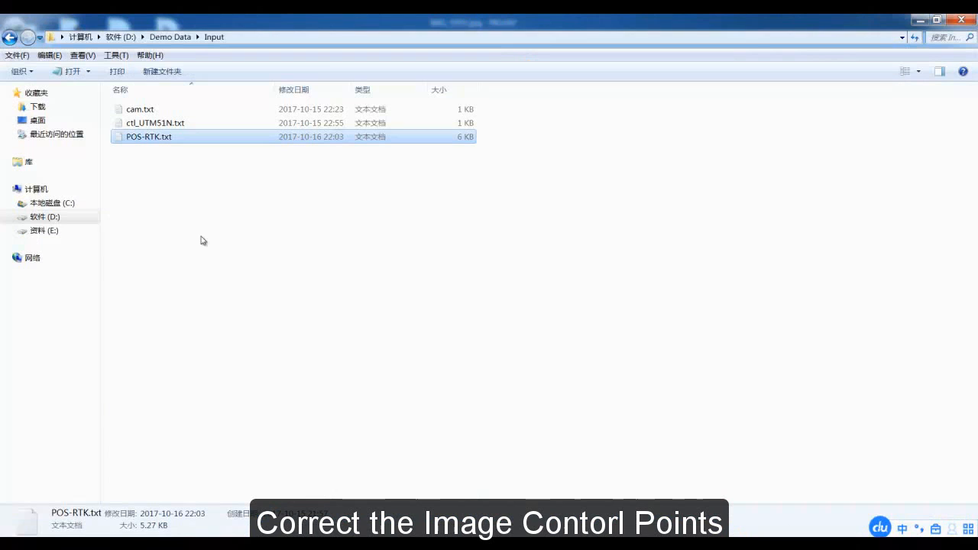
pyautogui.click(164, 38)
pyautogui.doubleClick(168, 111)
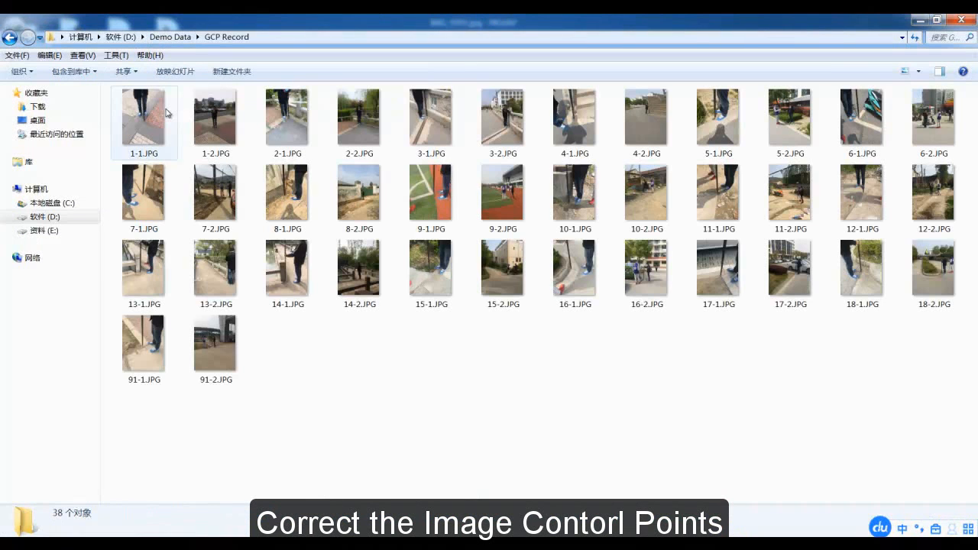
pyautogui.click(437, 192)
pyautogui.doubleClick(437, 192)
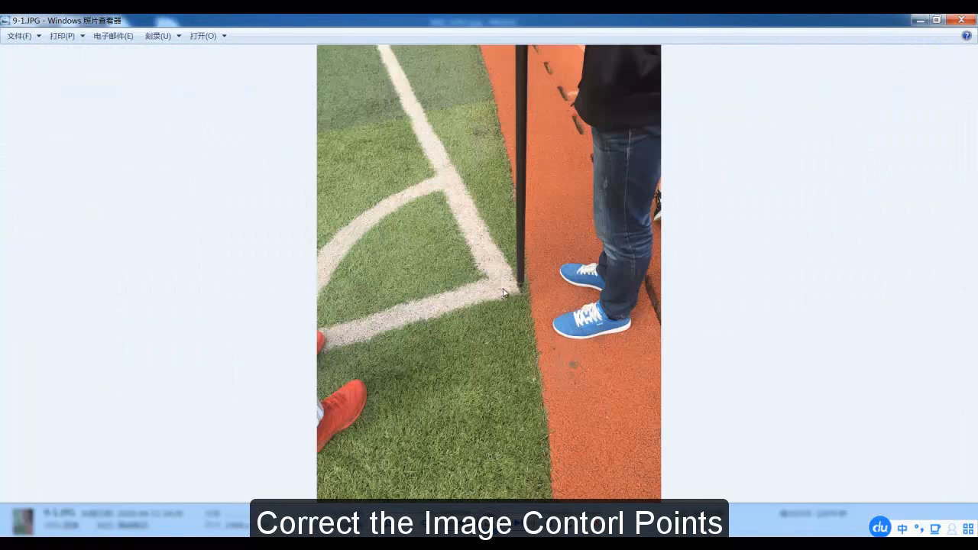
pyautogui.click(519, 524)
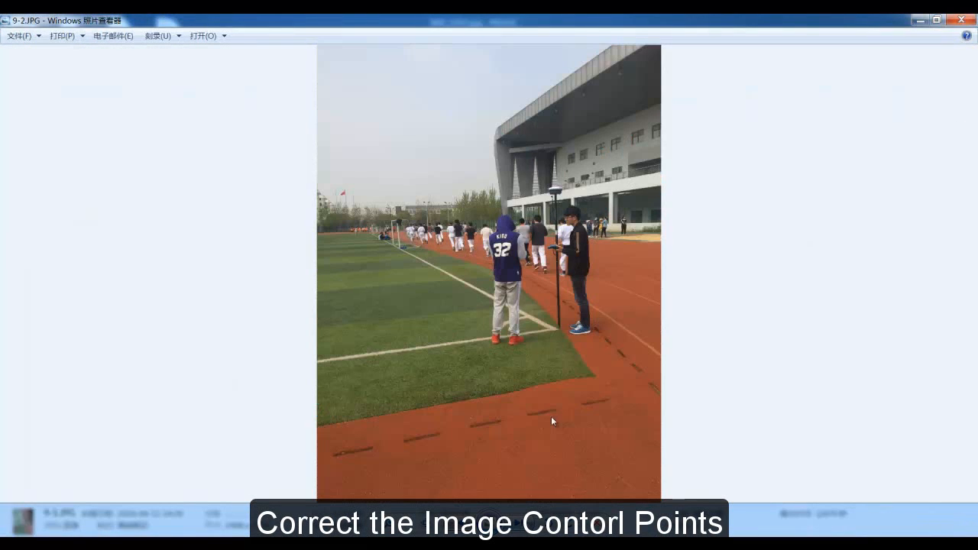
pyautogui.click(921, 20)
pyautogui.click(920, 19)
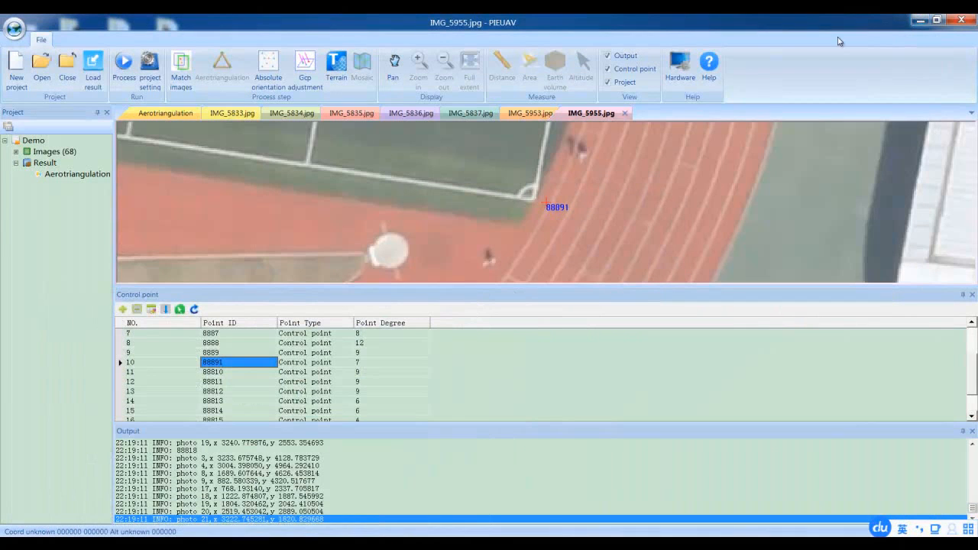
# Correct control point 88891 to the outer corner of the white pitch lines in IMG_5955.jpg and IMG_5953.jpg
pyautogui.scroll(3, 527, 197)
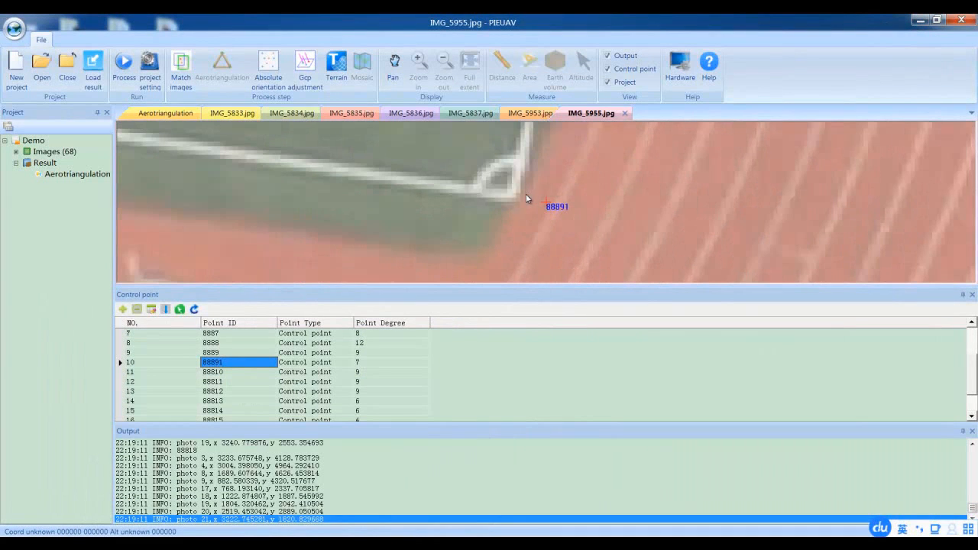
pyautogui.click(513, 198)
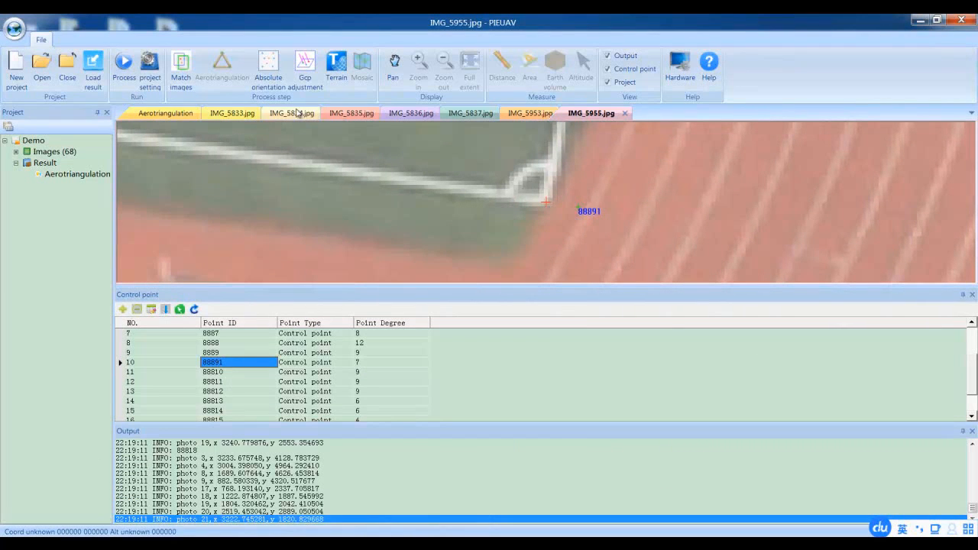
pyautogui.click(530, 113)
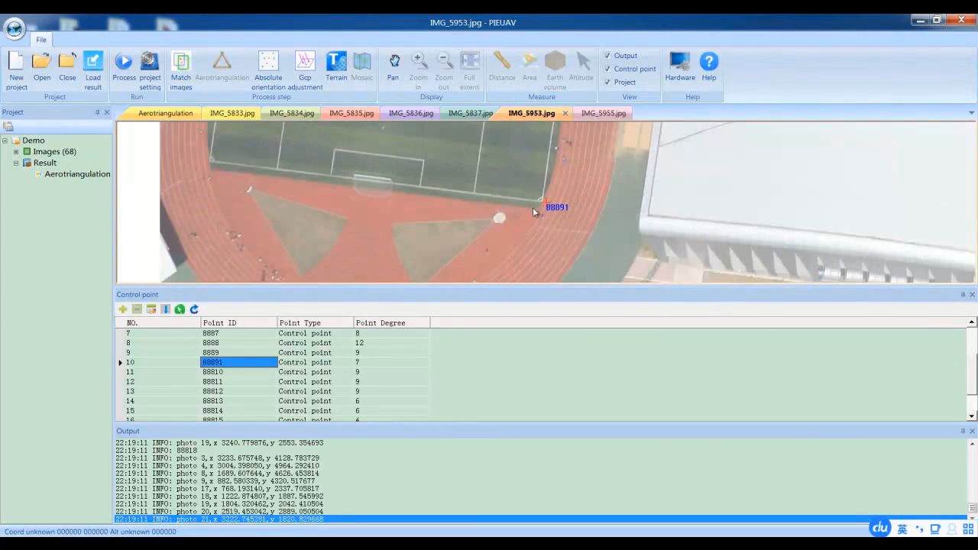
pyautogui.scroll(5, 530, 187)
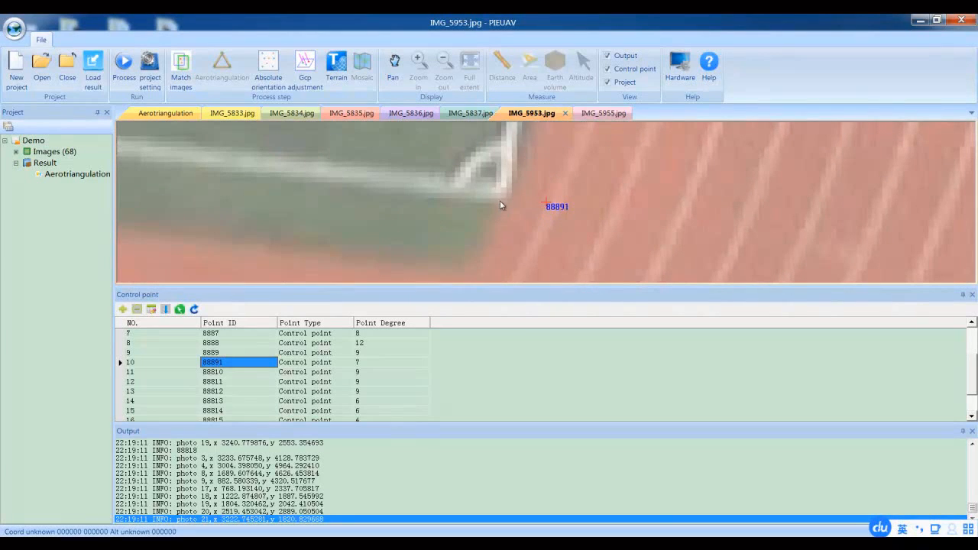
pyautogui.click(508, 194)
pyautogui.click(547, 204)
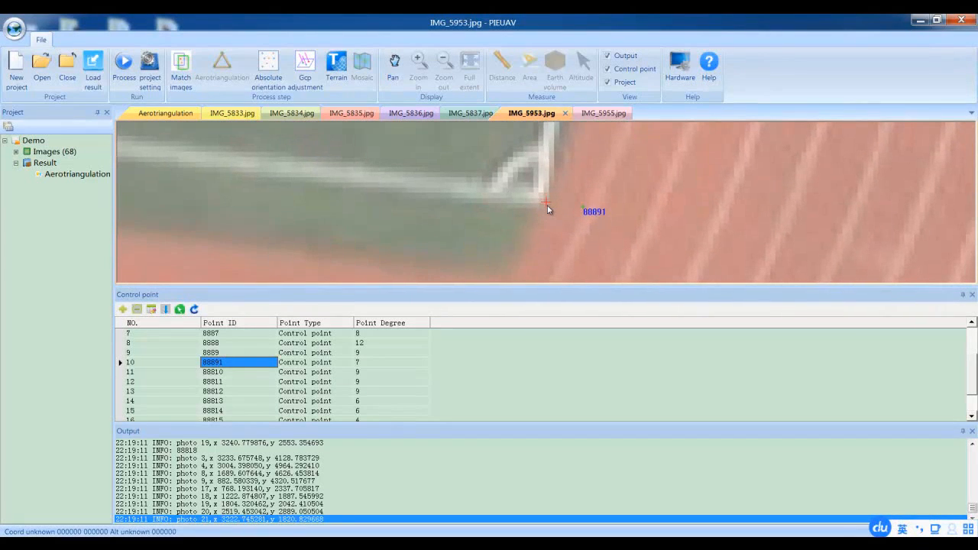
pyautogui.click(544, 200)
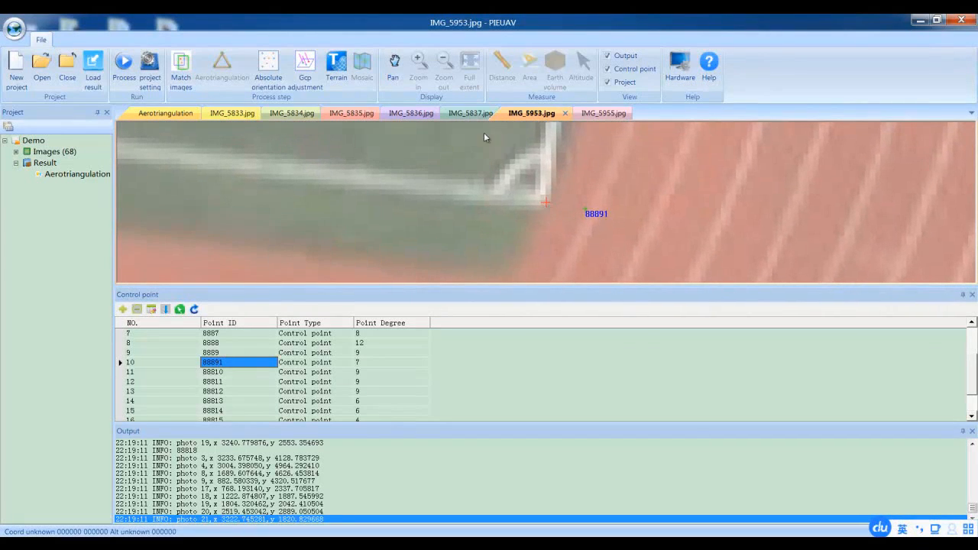
# Correct control point 88891 to the outer corner of the white pitch lines in IMG_5837.jpg
pyautogui.click(462, 118)
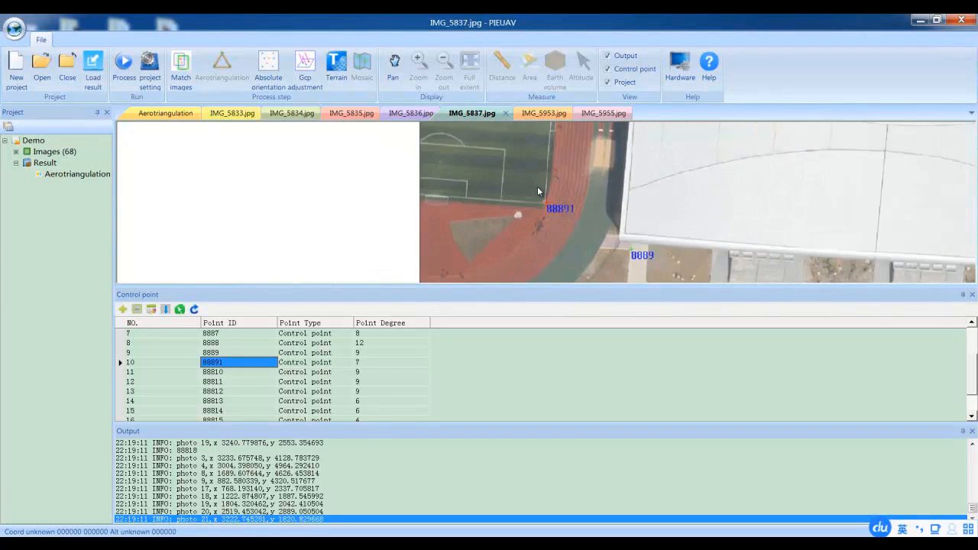
pyautogui.scroll(2, 538, 187)
pyautogui.scroll(2, 533, 184)
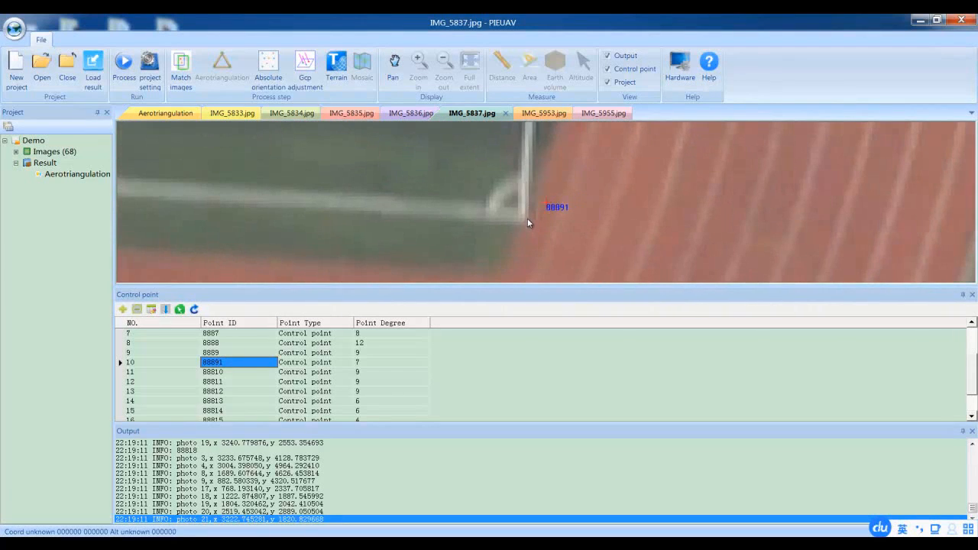
pyautogui.moveTo(525, 219); pyautogui.dragTo(547, 203)
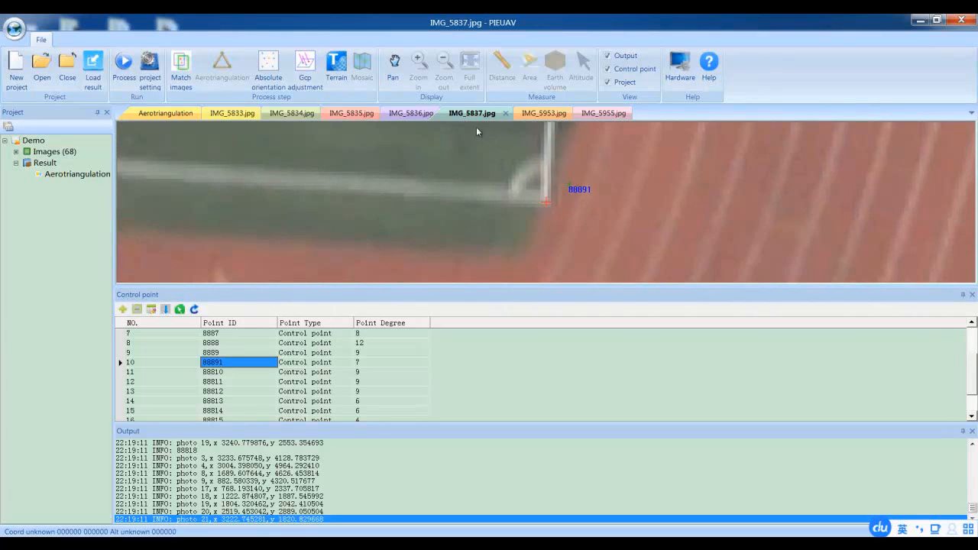
# Correct control point 88891 in IMG_5836.jpg, refining its position until it sits on the outer pitch-line corner
pyautogui.click(411, 113)
pyautogui.scroll(3, 535, 199)
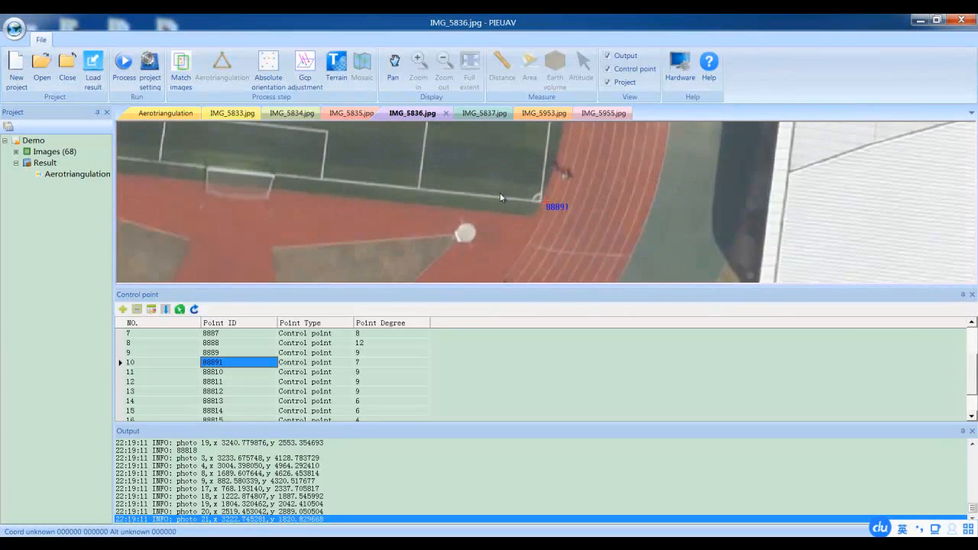
pyautogui.scroll(3, 535, 195)
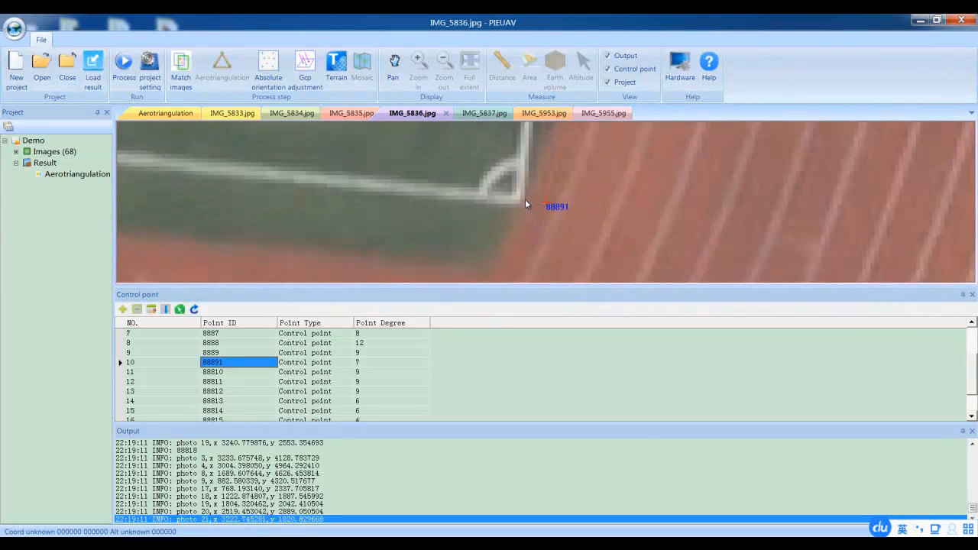
pyautogui.moveTo(525, 201); pyautogui.dragTo(544, 201)
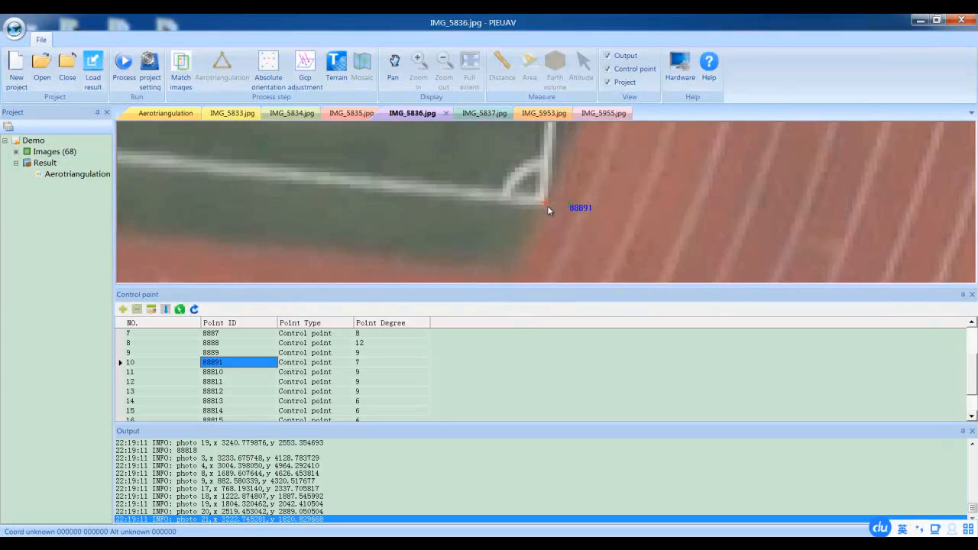
pyautogui.click(539, 209)
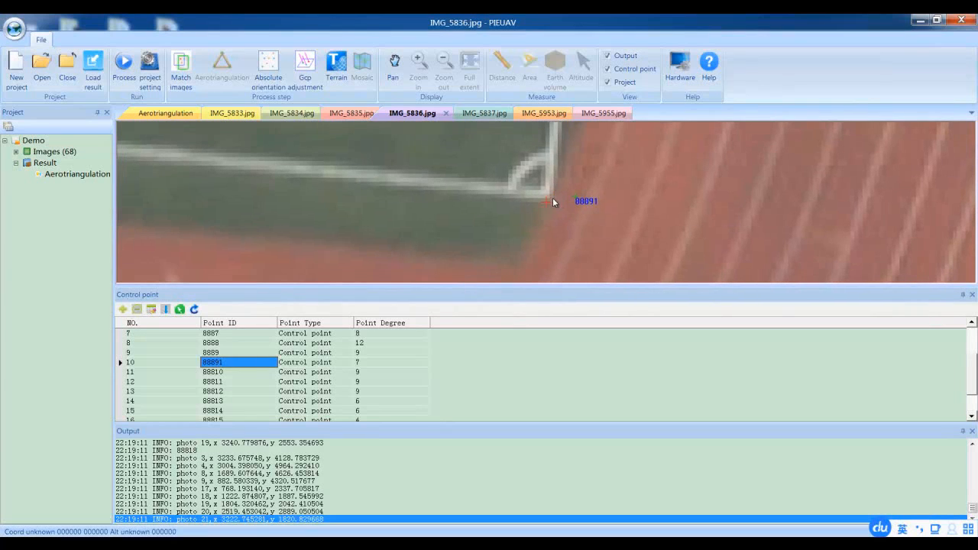
pyautogui.click(552, 197)
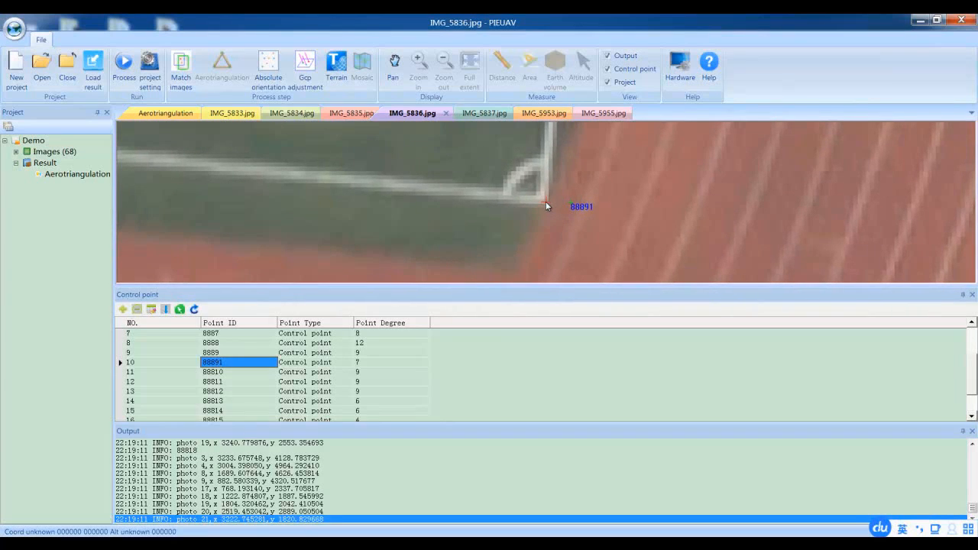
pyautogui.click(546, 201)
pyautogui.click(547, 204)
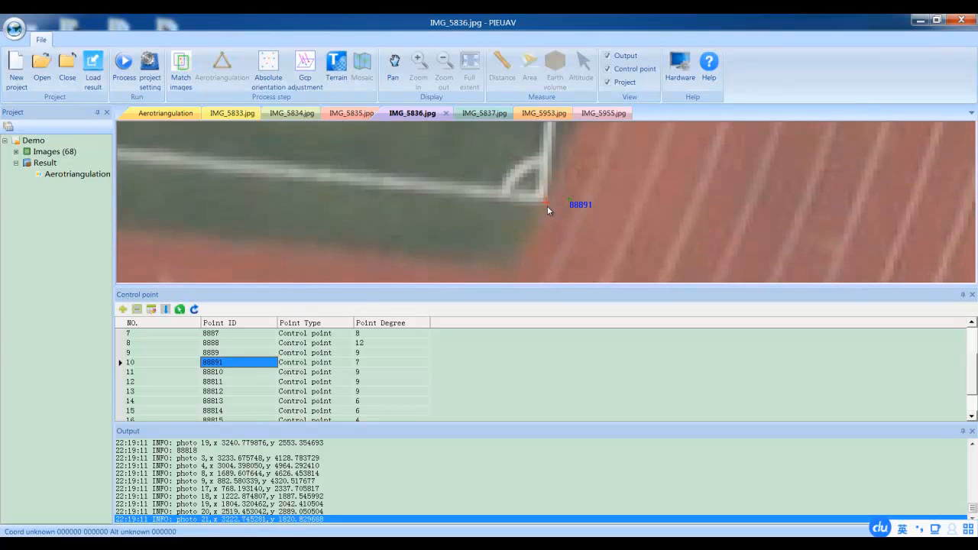
# Correct control point 88891 to the outer pitch-line corner in IMG_5835.jpg
pyautogui.click(353, 113)
pyautogui.scroll(5, 531, 207)
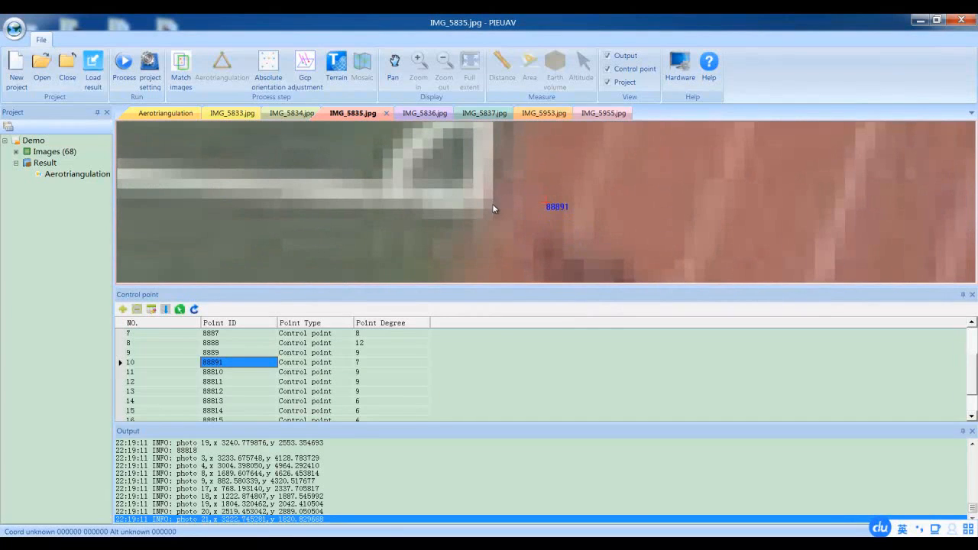
pyautogui.click(493, 207)
pyautogui.scroll(-3, 424, 191)
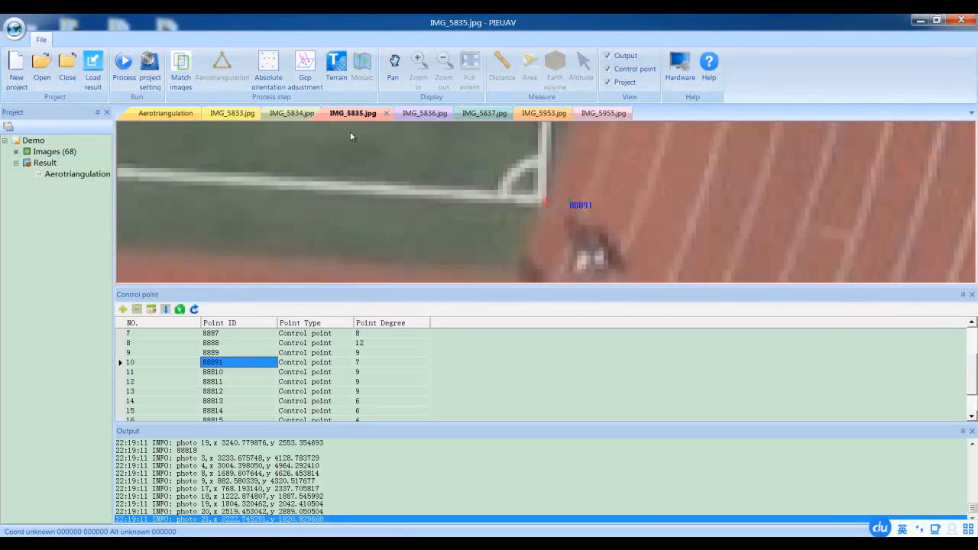
# Correct control point 88891 at the same pitch-line corner in IMG_5834.jpg and IMG_5833.jpg
pyautogui.click(292, 113)
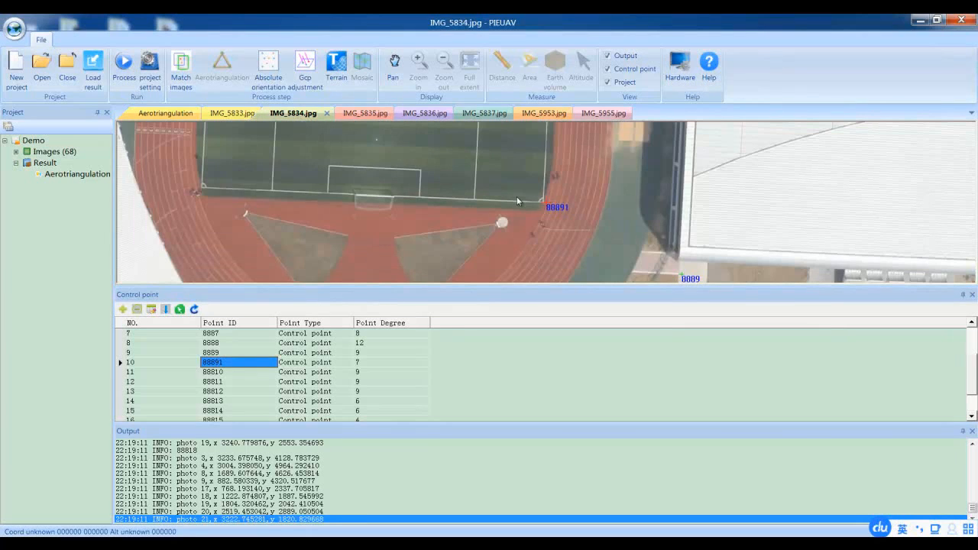
pyautogui.scroll(5, 517, 201)
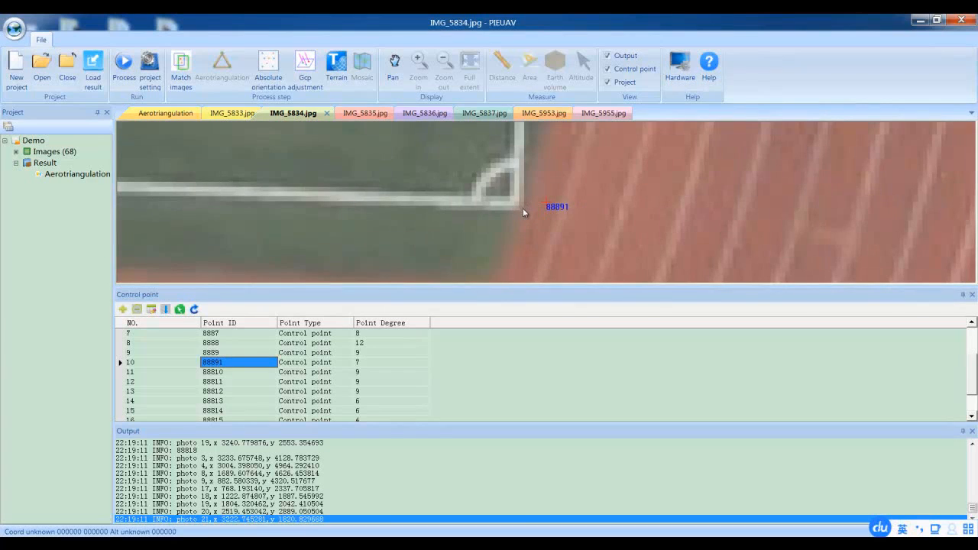
pyautogui.click(228, 113)
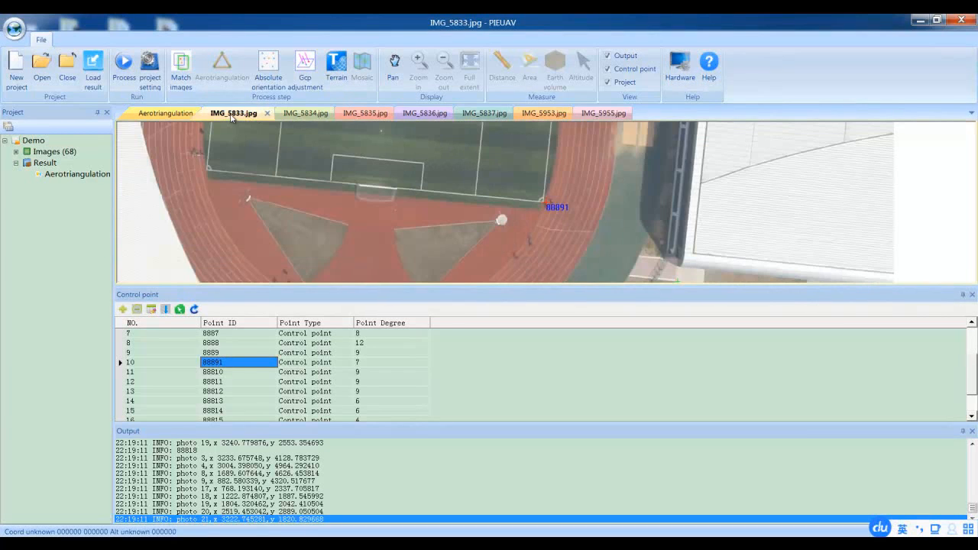
pyautogui.scroll(5, 520, 185)
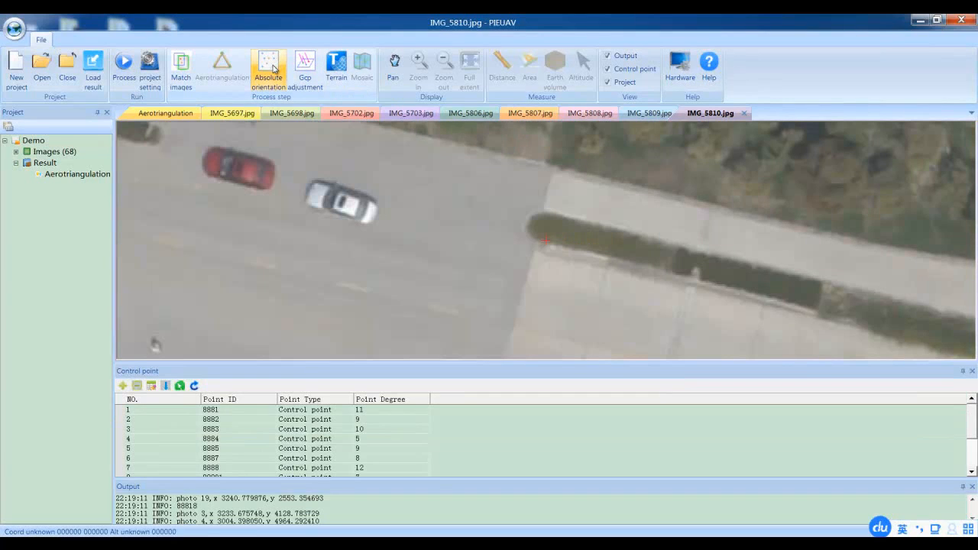
# Run absolute orientation with the corrected control points
pyautogui.click(268, 65)
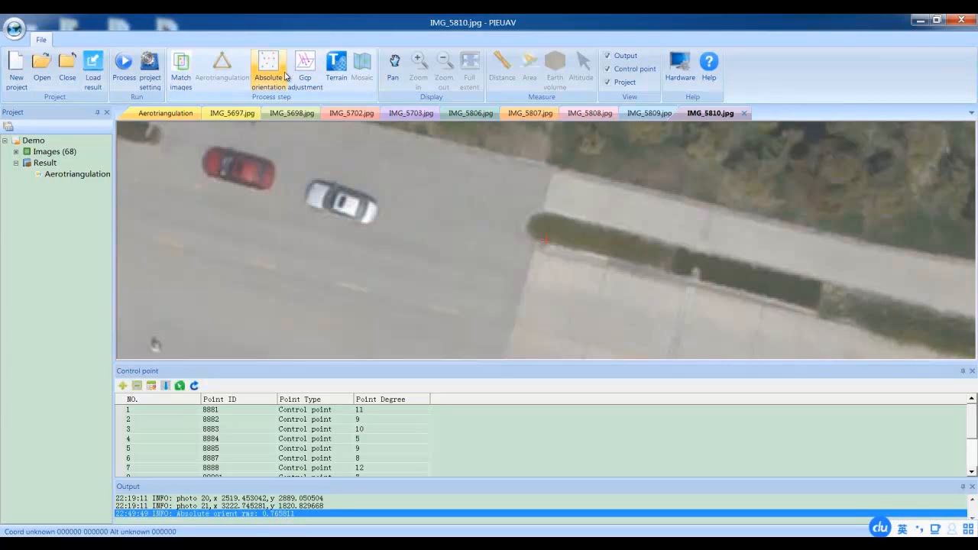
# Run the GCP adjustment with the corrected control points and generate the terrain data
pyautogui.click(308, 72)
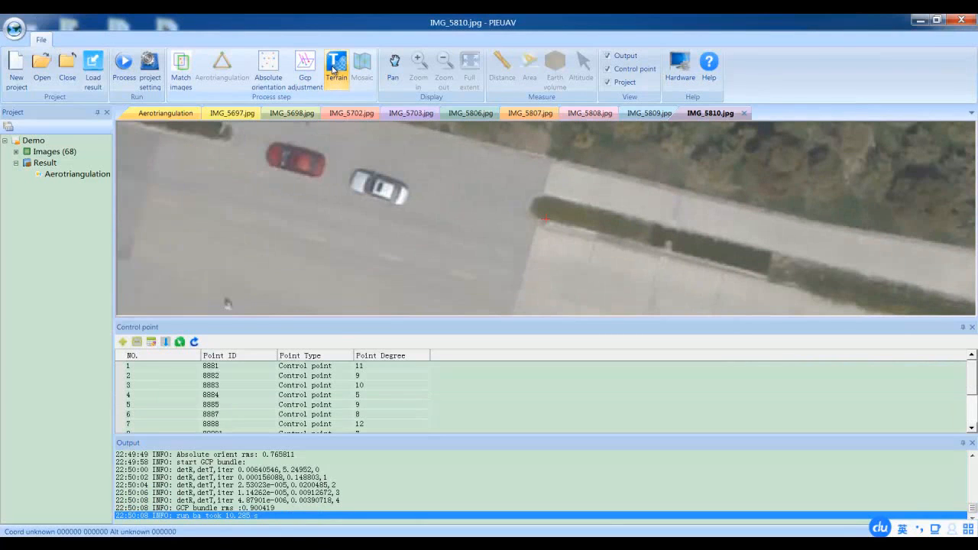
pyautogui.click(333, 71)
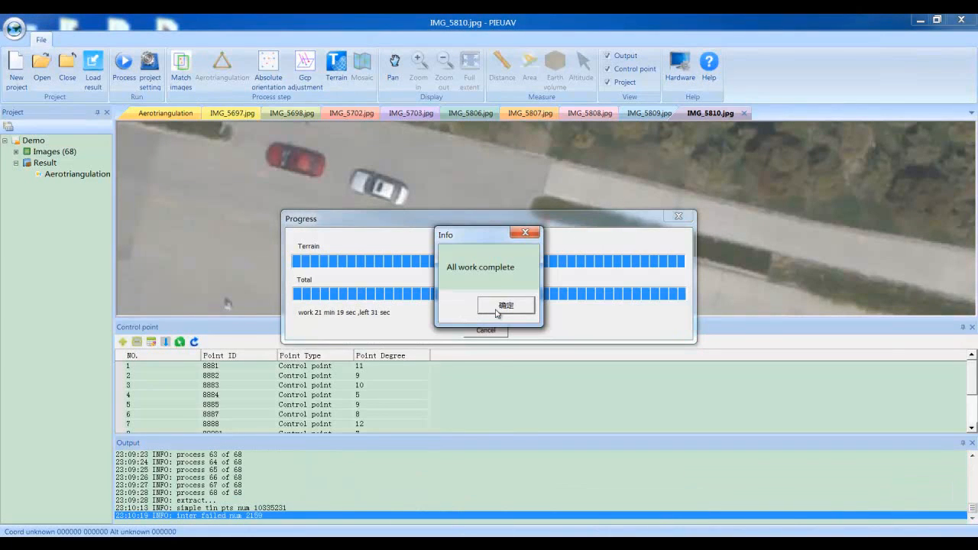
pyautogui.click(497, 308)
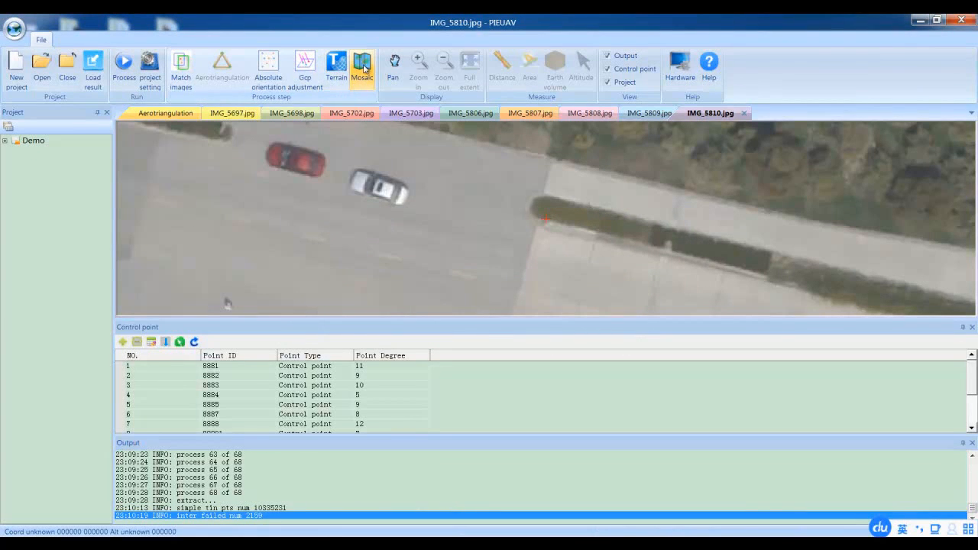
# Show the aerotriangulation result and run Mosaic to generate the DOM
pyautogui.click(157, 116)
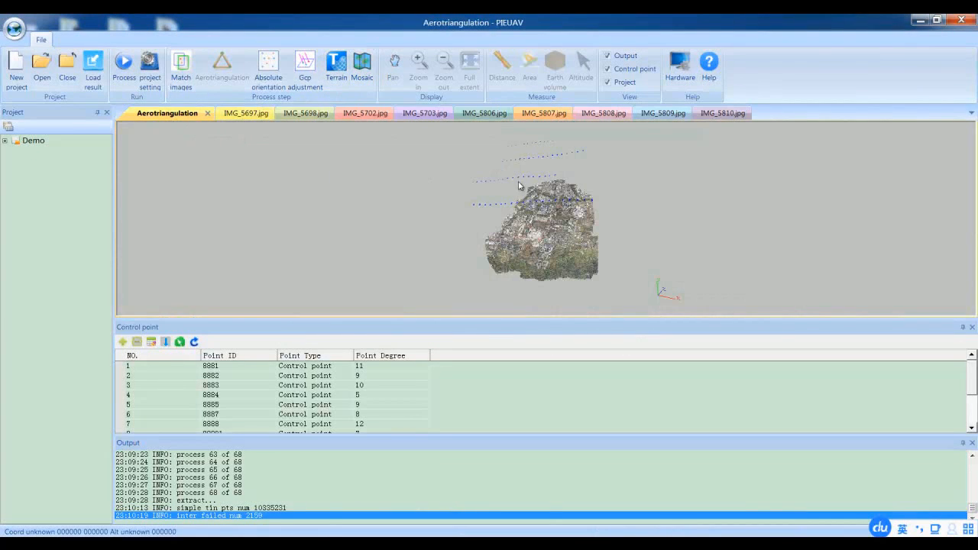
pyautogui.click(357, 67)
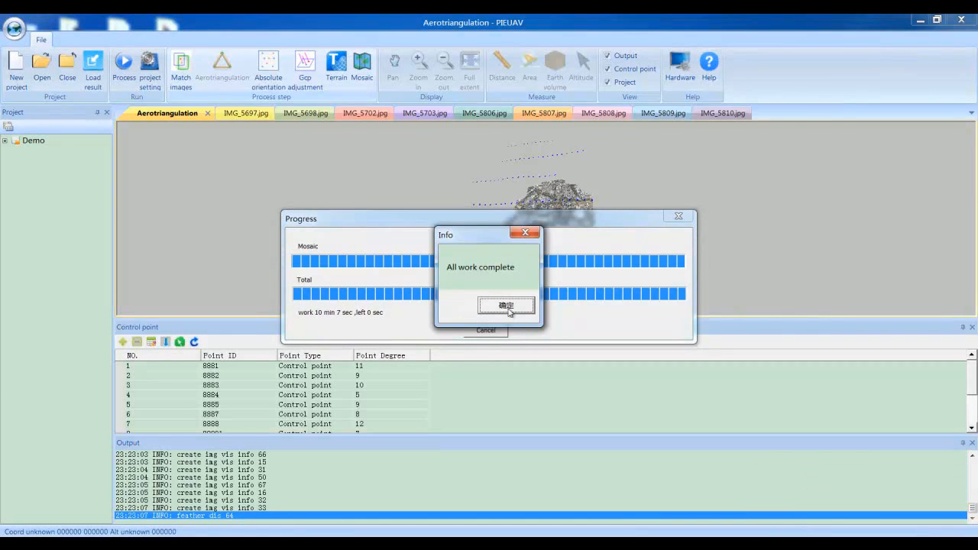
pyautogui.click(507, 306)
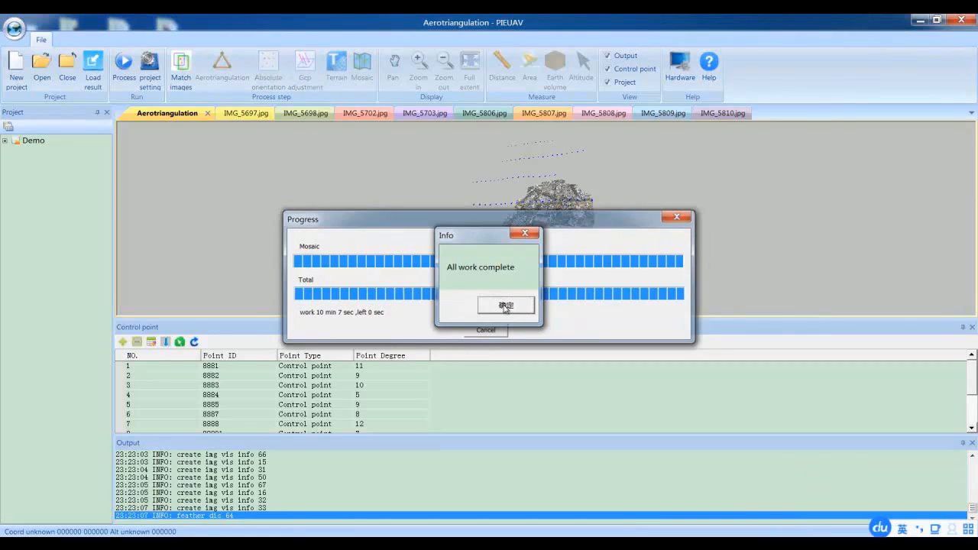
# Open the DOM result of the Demo project and examine the orthomosaic's buildings and roads up close
pyautogui.click(5, 140)
pyautogui.click(15, 164)
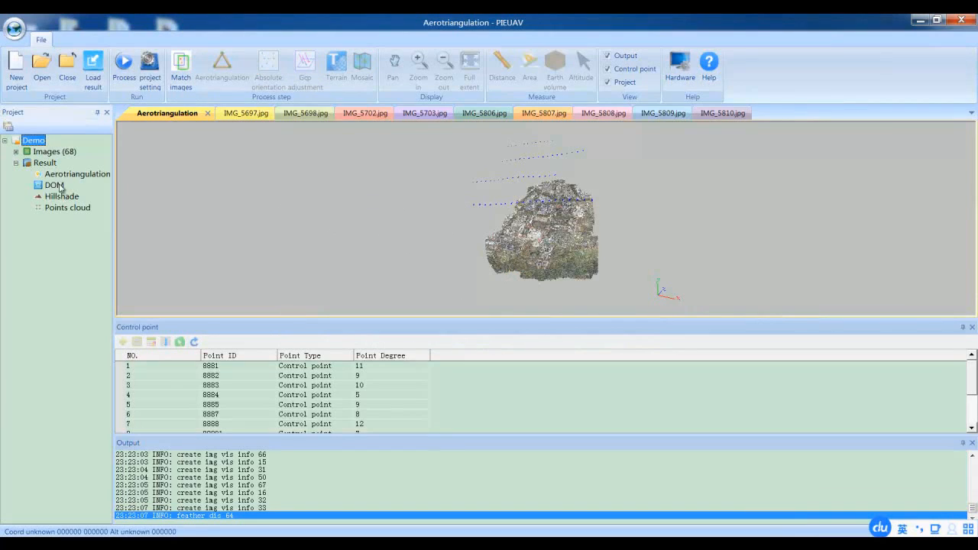
pyautogui.doubleClick(53, 186)
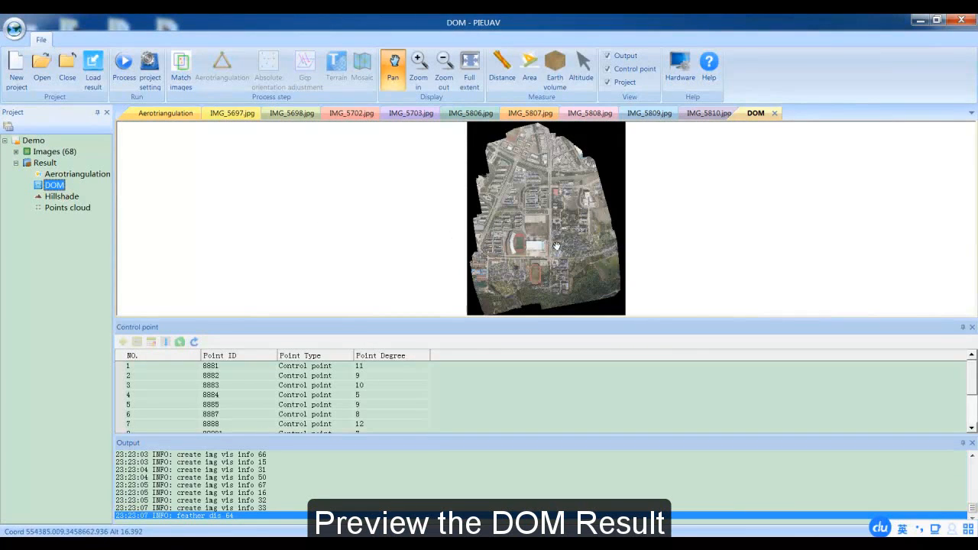
pyautogui.moveTo(530, 224); pyautogui.dragTo(509, 234)
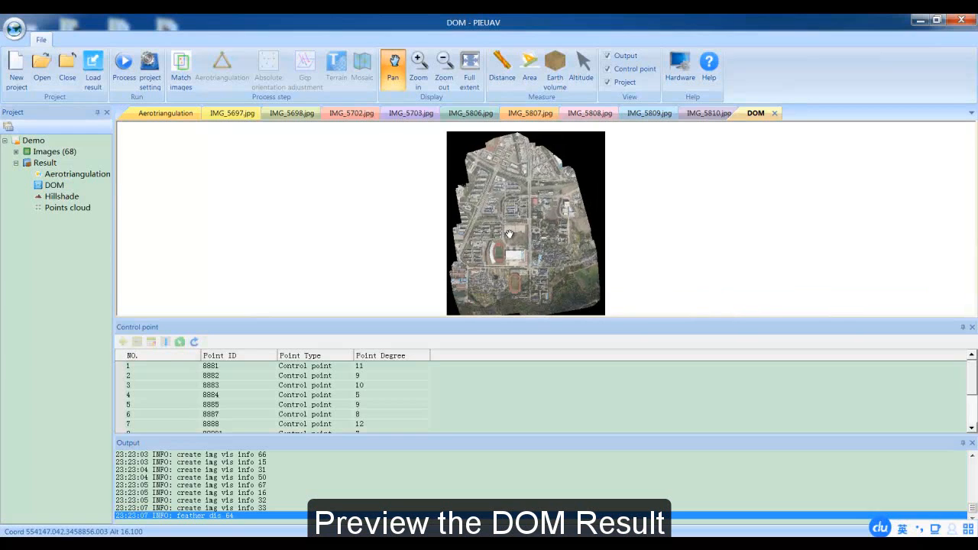
pyautogui.scroll(3, 510, 234)
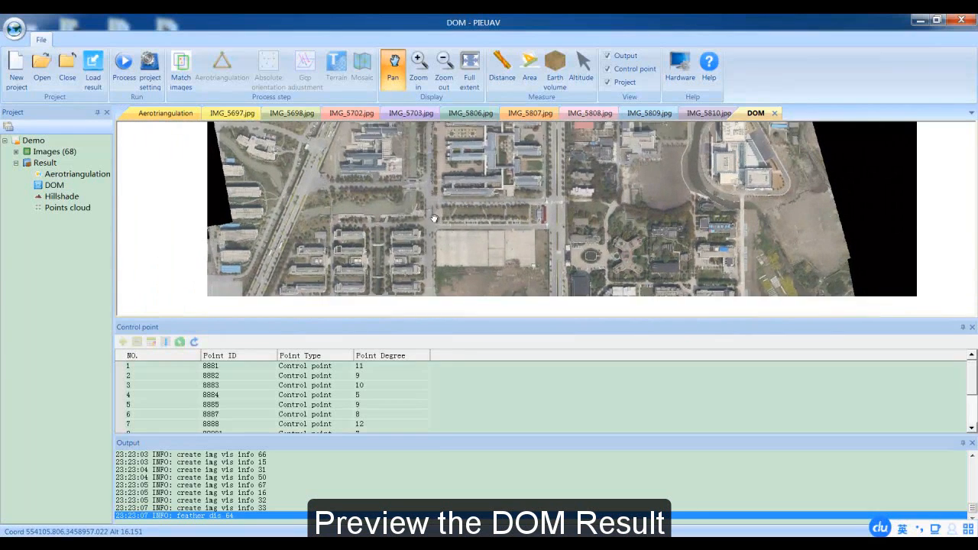
pyautogui.moveTo(434, 219); pyautogui.dragTo(494, 189)
pyautogui.moveTo(522, 273); pyautogui.dragTo(506, 215)
pyautogui.moveTo(487, 277); pyautogui.dragTo(422, 311)
pyautogui.moveTo(494, 213); pyautogui.dragTo(472, 300)
pyautogui.moveTo(585, 199); pyautogui.dragTo(558, 237)
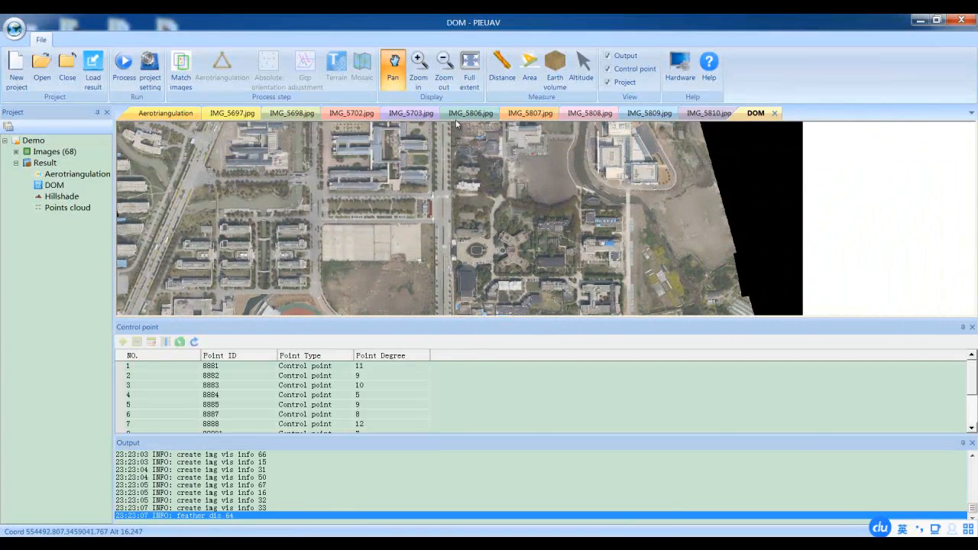
# Open the Hillshade result, enlarge its view area, and examine the relief from the northern part to the southern hills
pyautogui.doubleClick(61, 197)
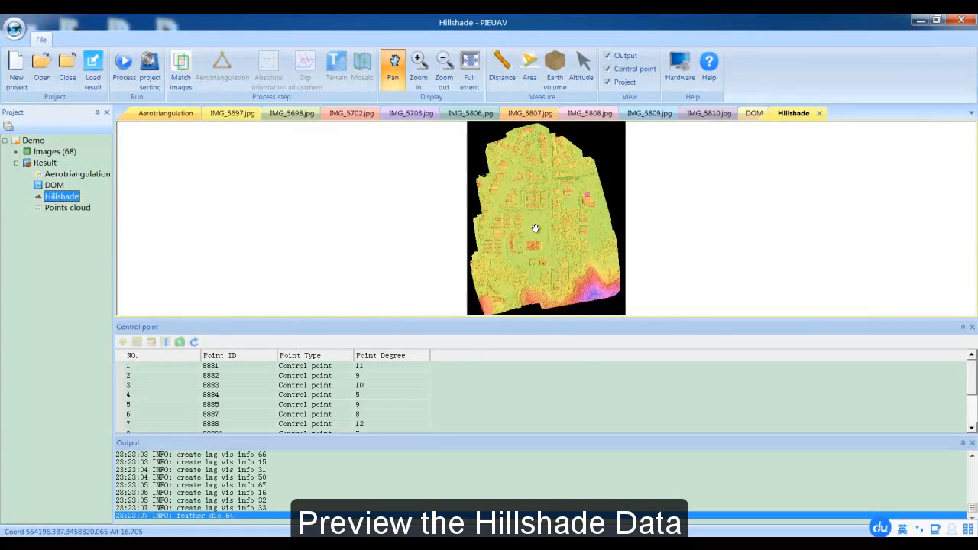
pyautogui.moveTo(535, 321); pyautogui.dragTo(552, 357)
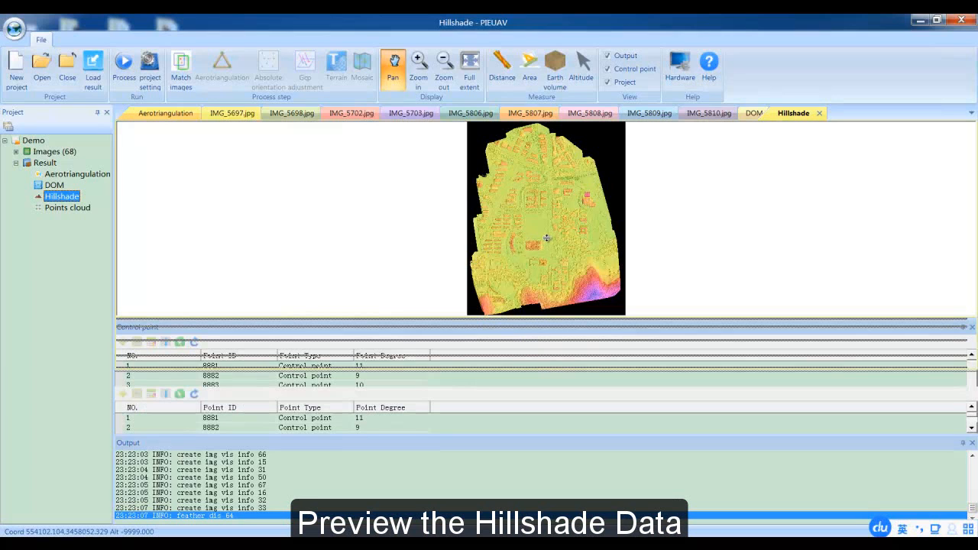
pyautogui.moveTo(520, 263); pyautogui.dragTo(535, 256)
pyautogui.scroll(5, 534, 256)
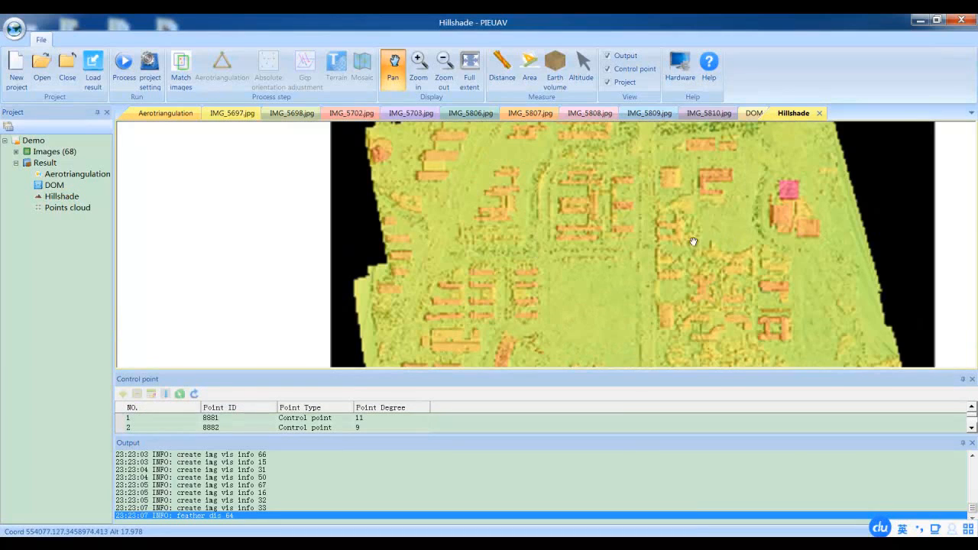
pyautogui.moveTo(682, 229); pyautogui.dragTo(637, 267)
pyautogui.moveTo(650, 215); pyautogui.dragTo(576, 282)
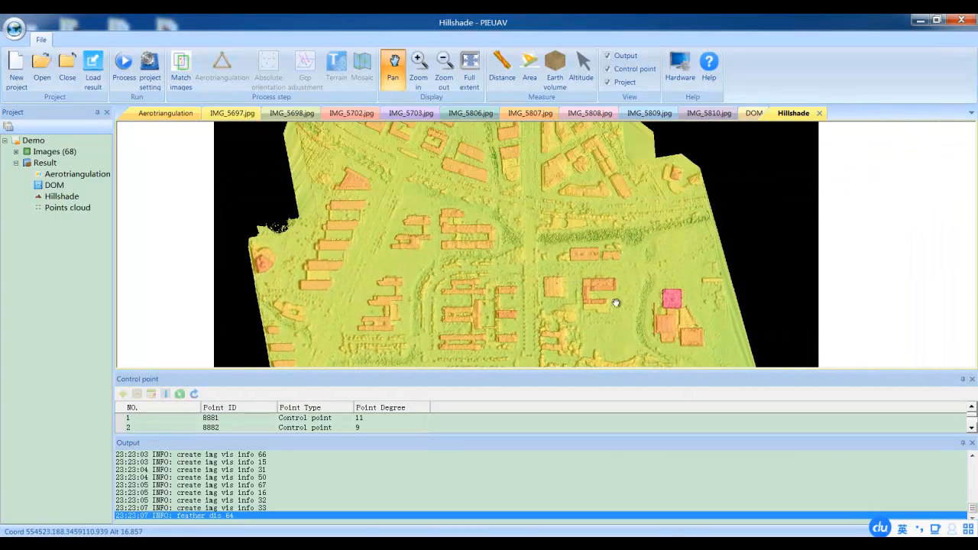
pyautogui.moveTo(613, 311); pyautogui.dragTo(577, 215)
pyautogui.moveTo(551, 319); pyautogui.dragTo(597, 188)
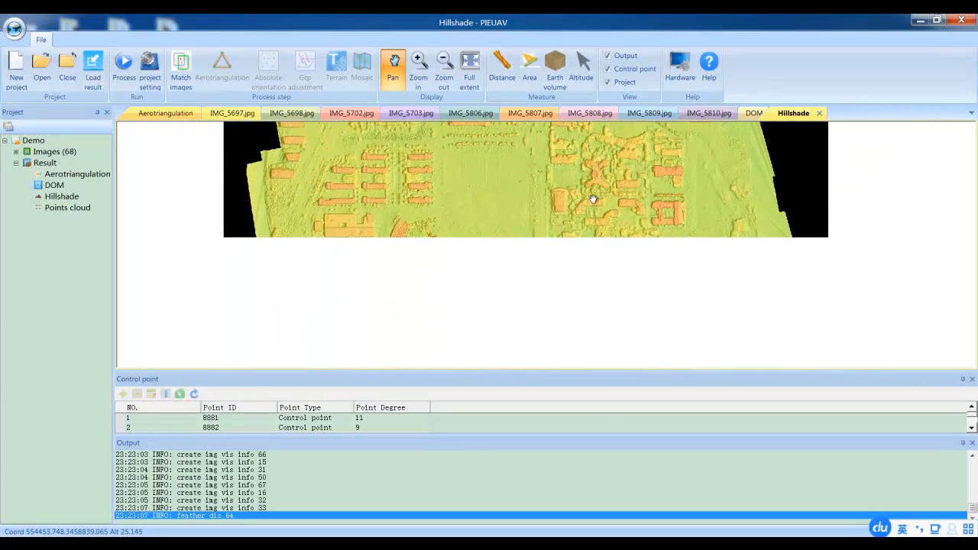
pyautogui.moveTo(433, 262); pyautogui.dragTo(489, 226)
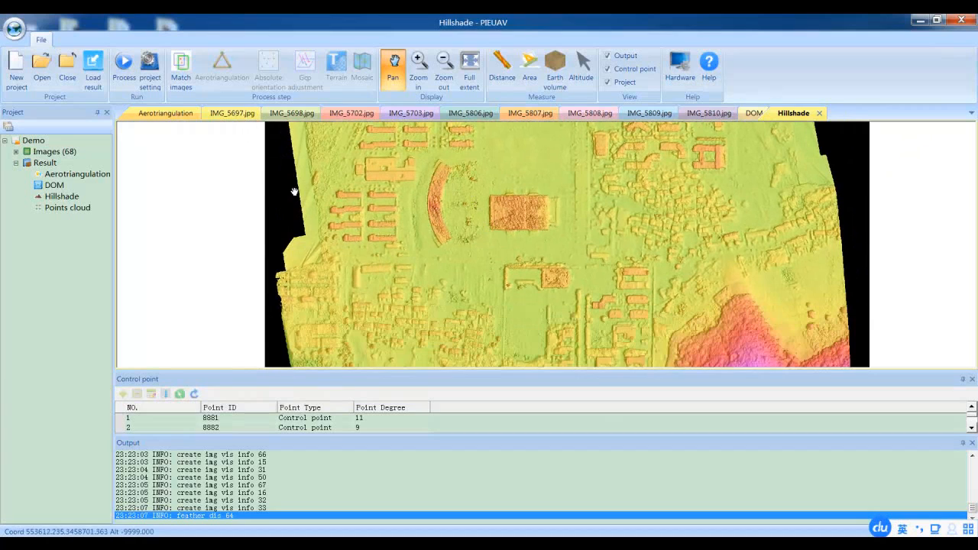
# Open the Points cloud result and inspect the 3D cloud from a tilted angle
pyautogui.doubleClick(78, 208)
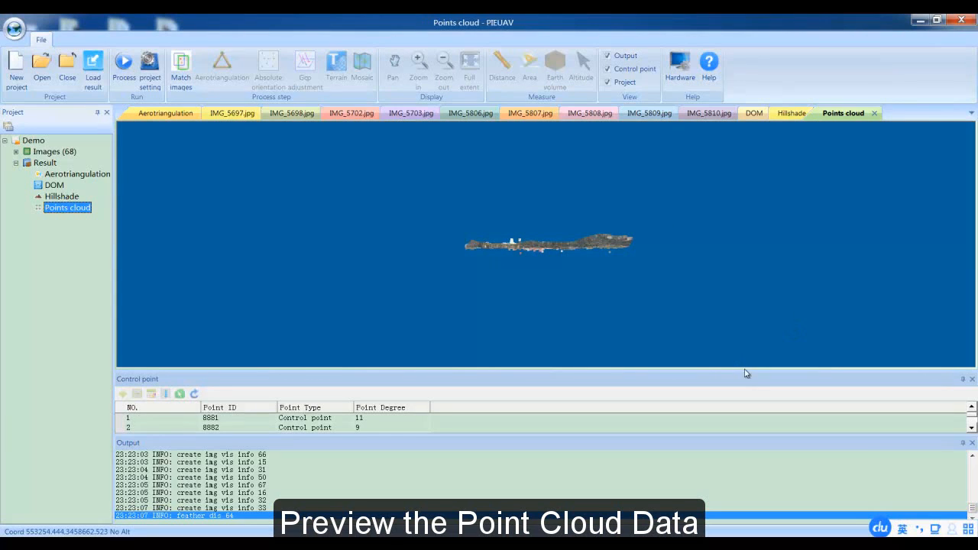
pyautogui.click(575, 218)
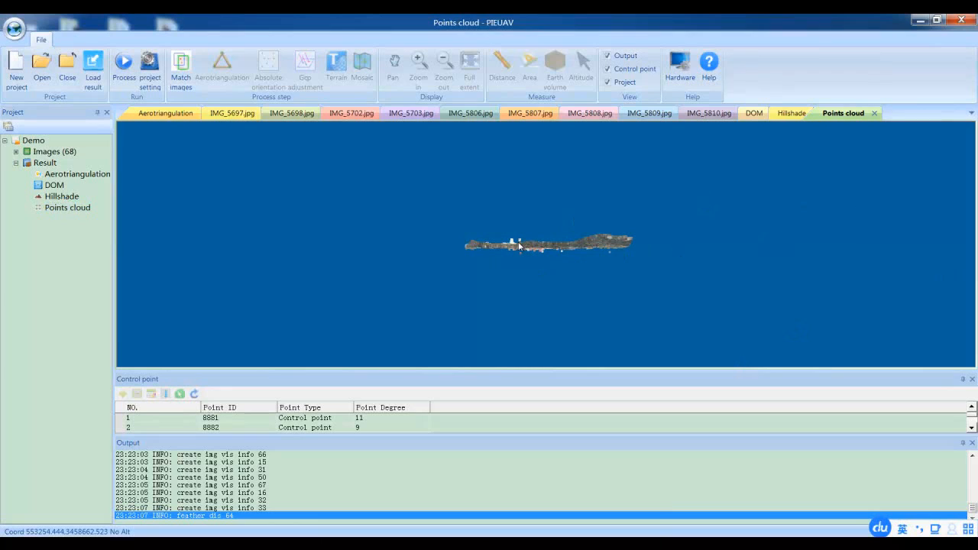
pyautogui.moveTo(519, 242); pyautogui.dragTo(521, 249)
pyautogui.scroll(5, 521, 250)
pyautogui.scroll(-5, 522, 249)
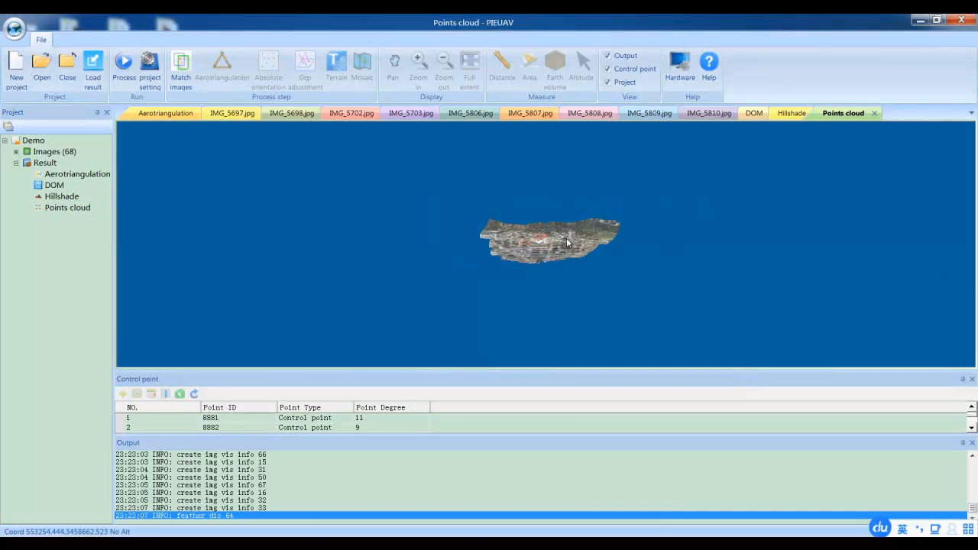